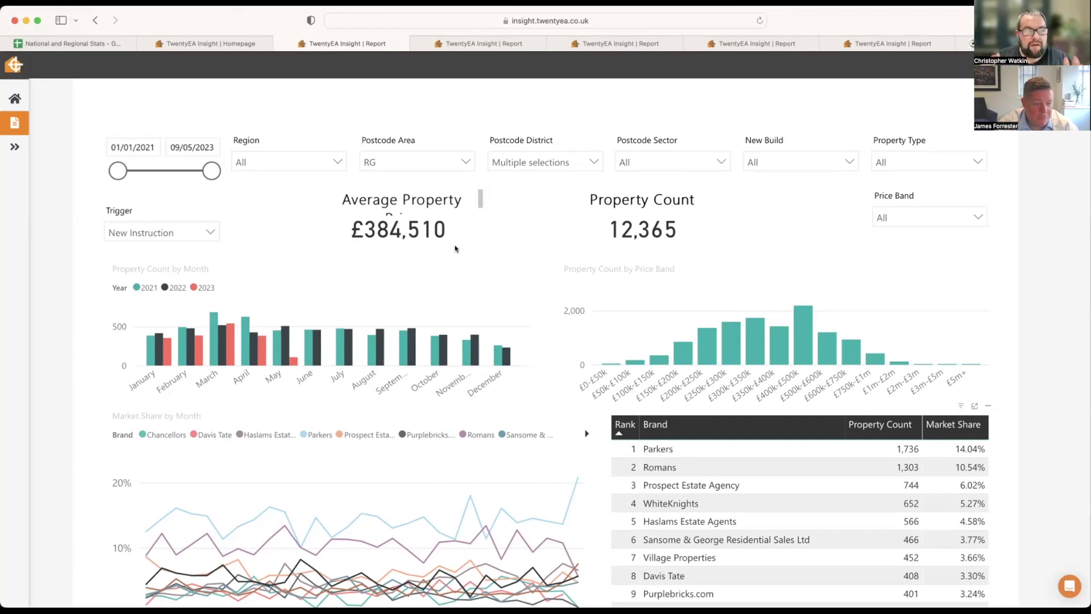
# Step: Isolate Parkers in the brand ranking table to view its monthly market share trend, and clear that selection
pyautogui.scroll(-1, 455, 248)
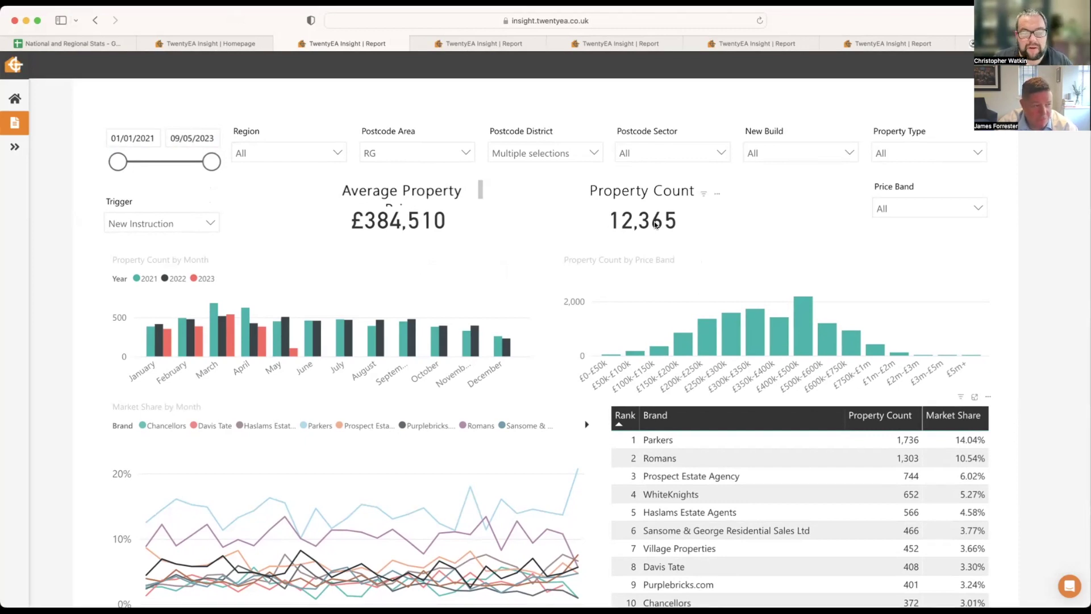
pyautogui.click(660, 438)
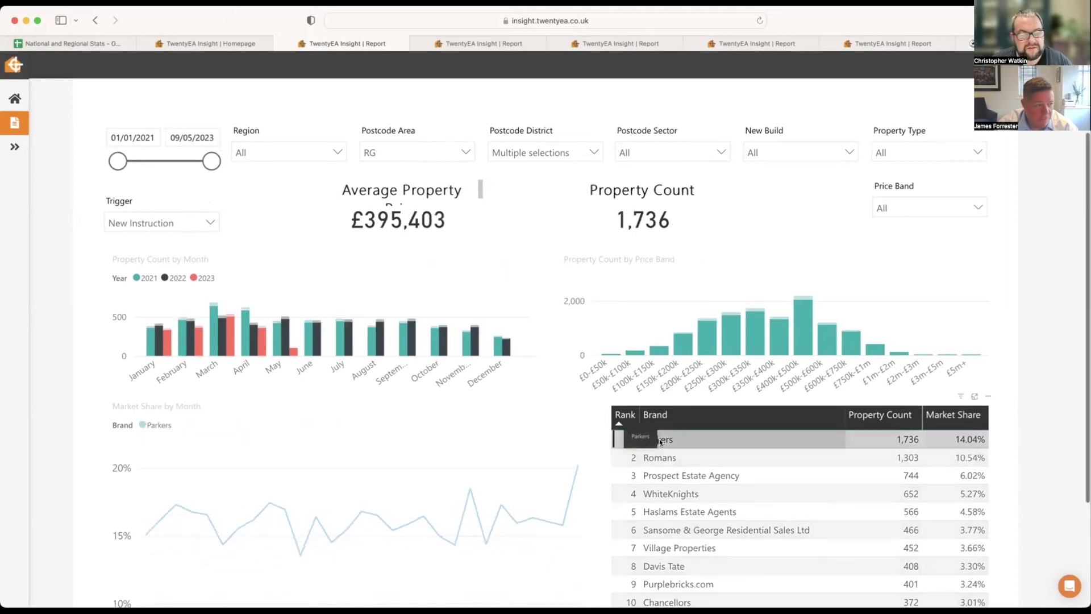
pyautogui.scroll(-2, 456, 402)
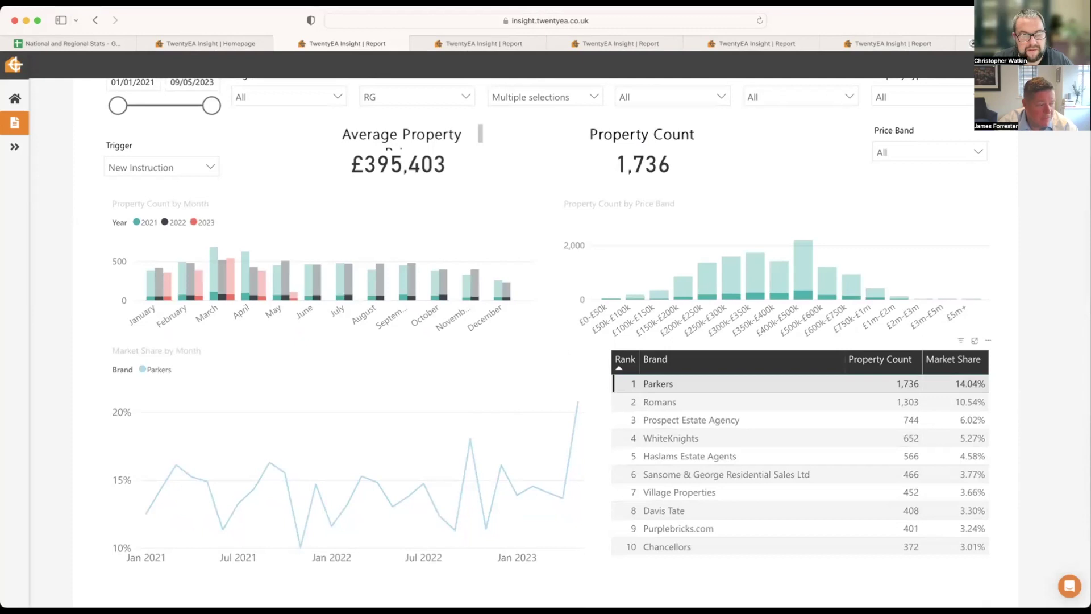
pyautogui.scroll(-1, 840, 497)
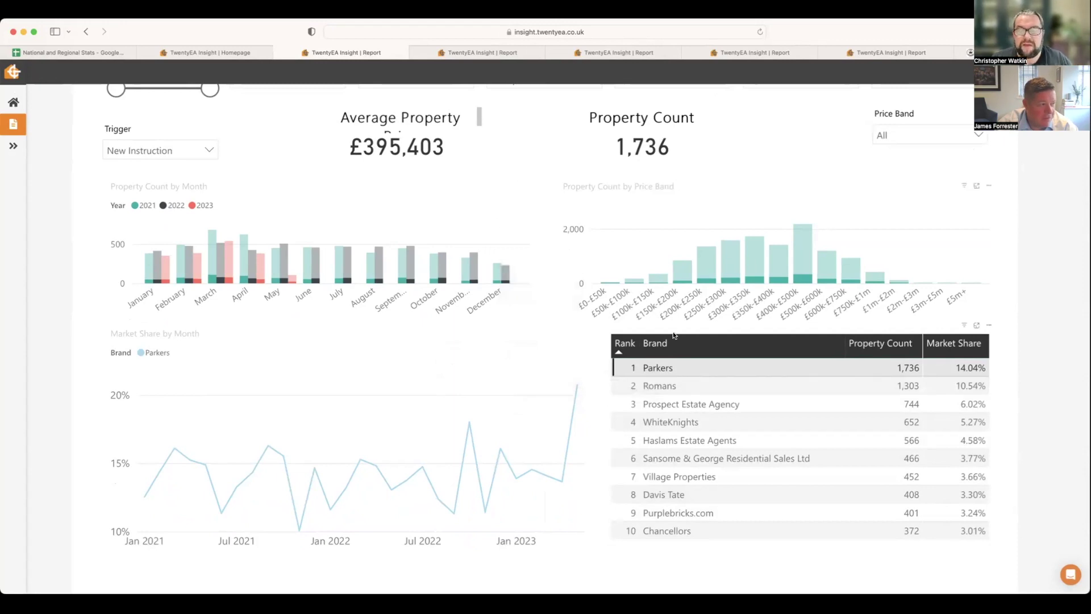
pyautogui.click(653, 367)
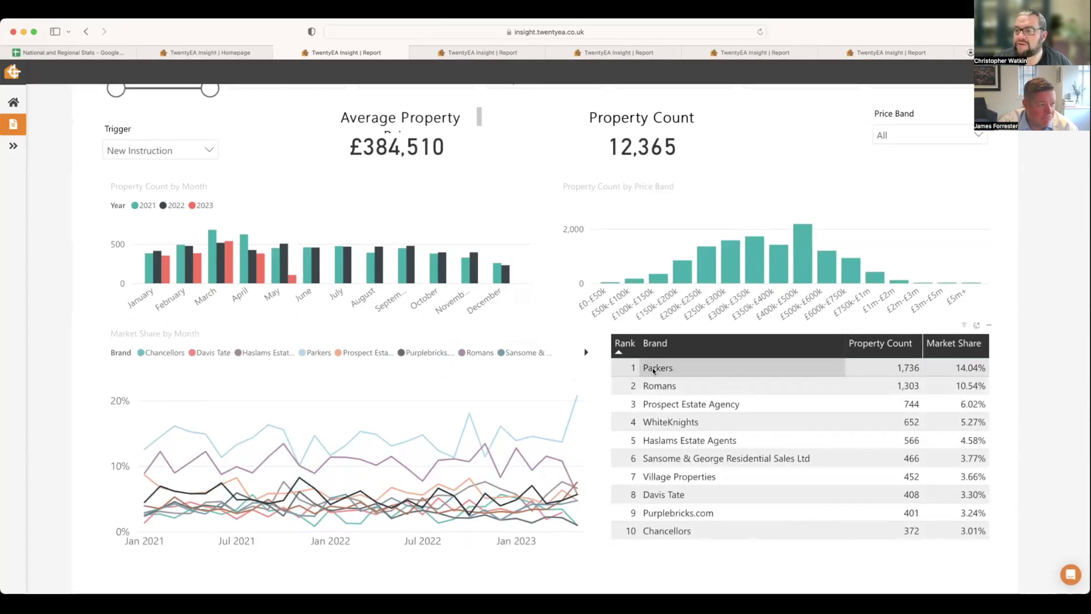
# Step: Compare the monthly market share trends of Romans, Prospect Estate Agency and WhiteKnights by isolating each brand in turn
pyautogui.click(656, 380)
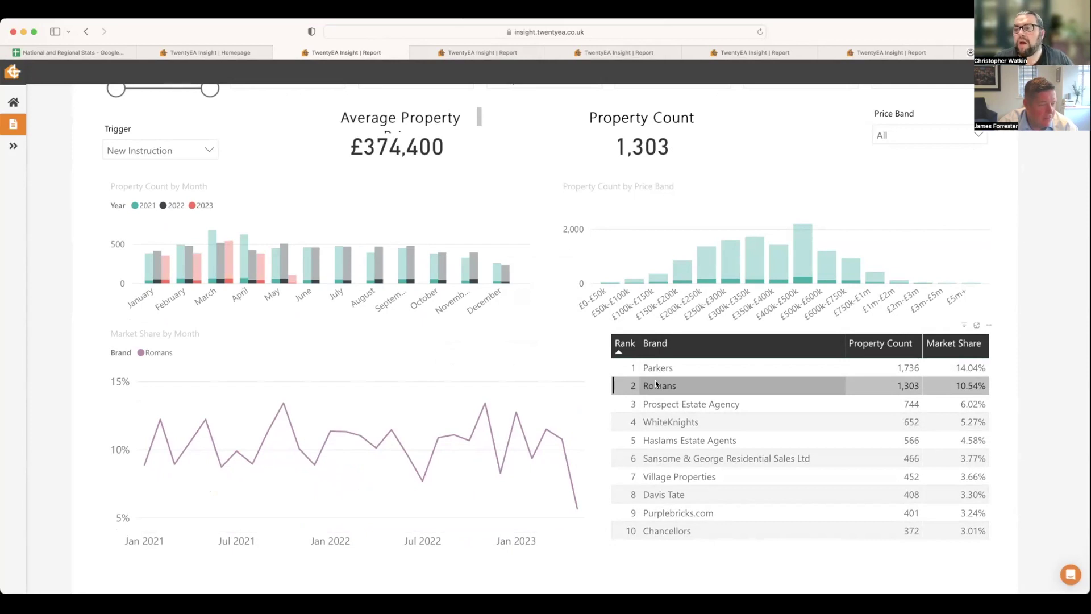
pyautogui.click(694, 406)
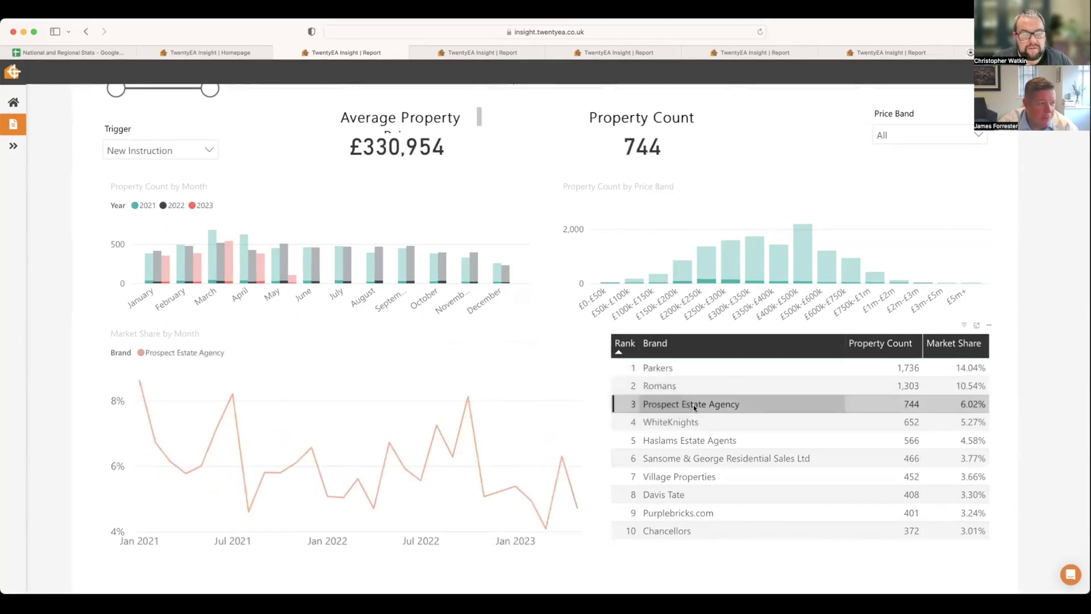
pyautogui.click(686, 384)
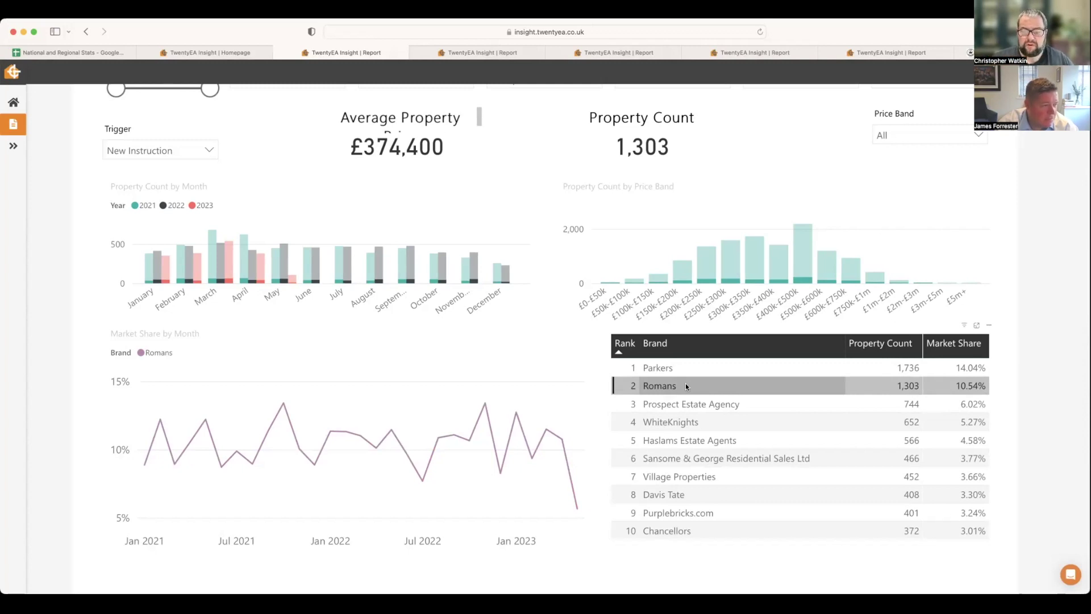
pyautogui.click(680, 403)
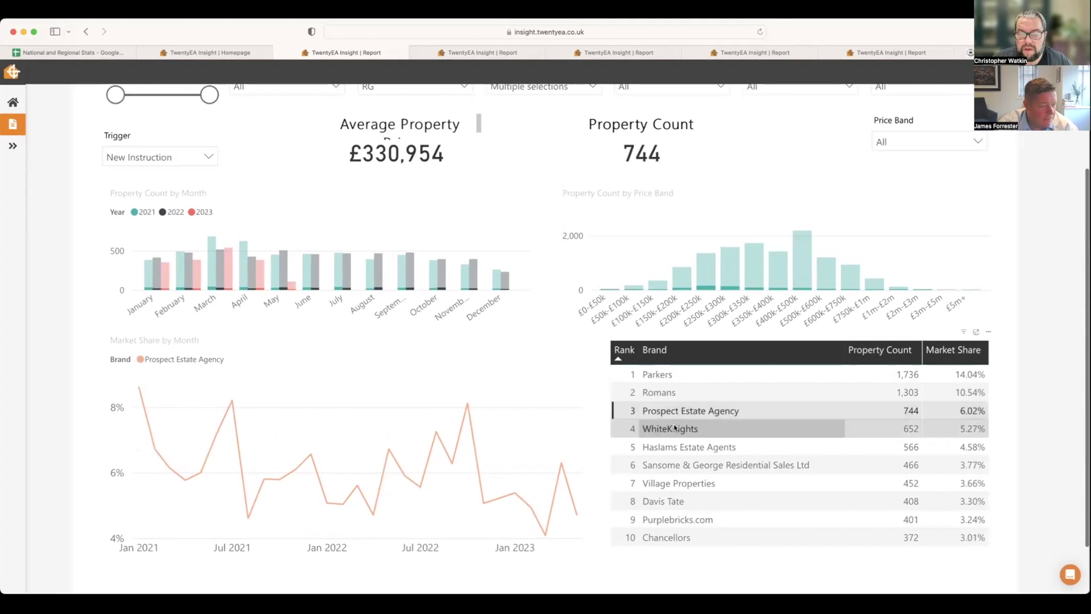
pyautogui.click(675, 427)
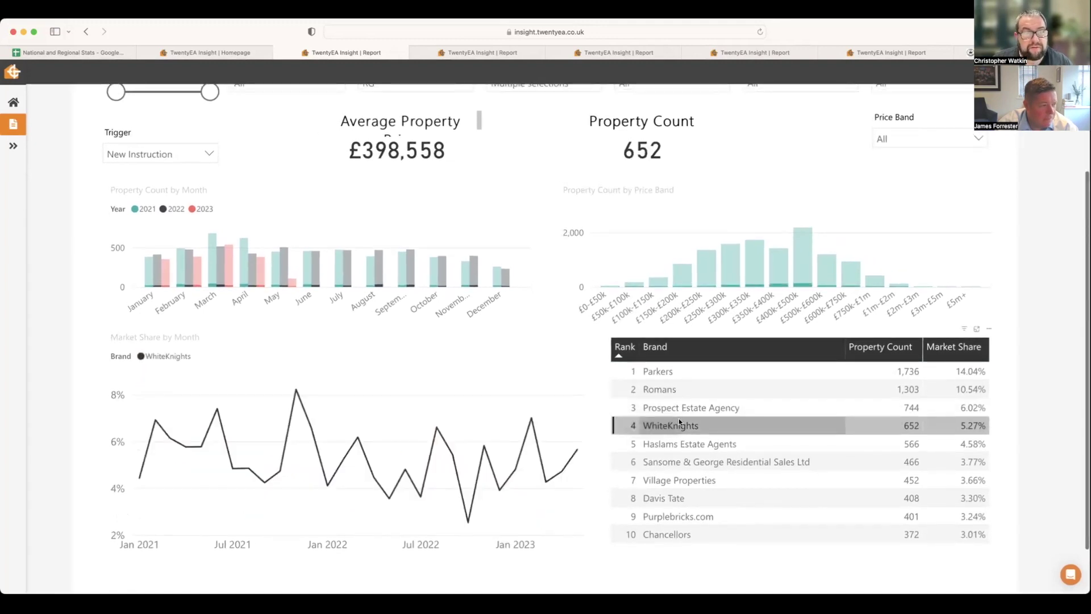
pyautogui.scroll(1, 679, 419)
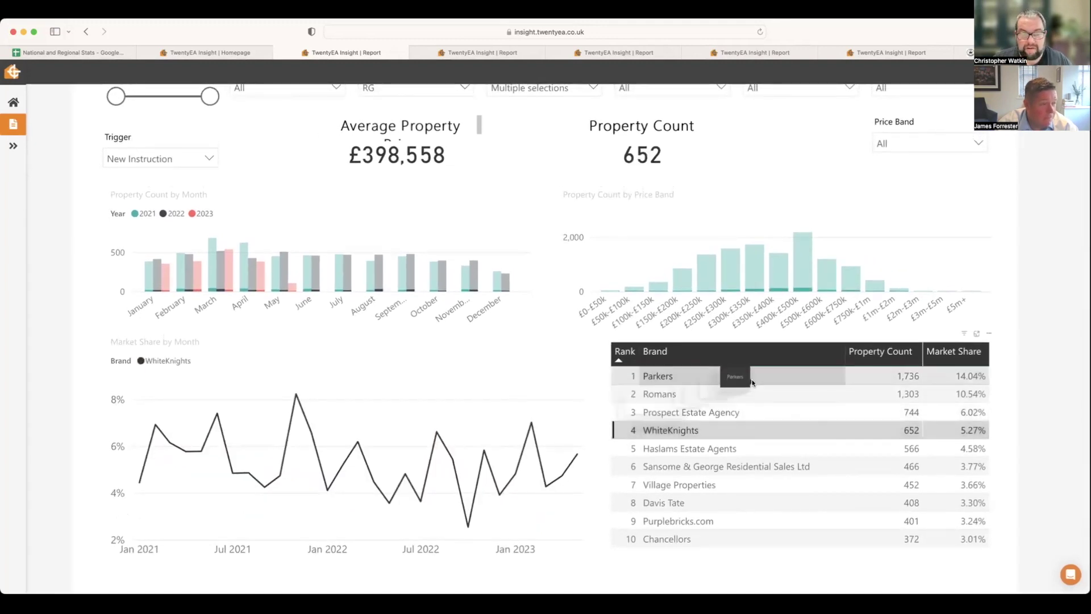
# Step: View the market share trends of Haslams Estate Agents, Sansome & George and Village Properties individually, reading Village Properties' May 2023 share
pyautogui.click(714, 448)
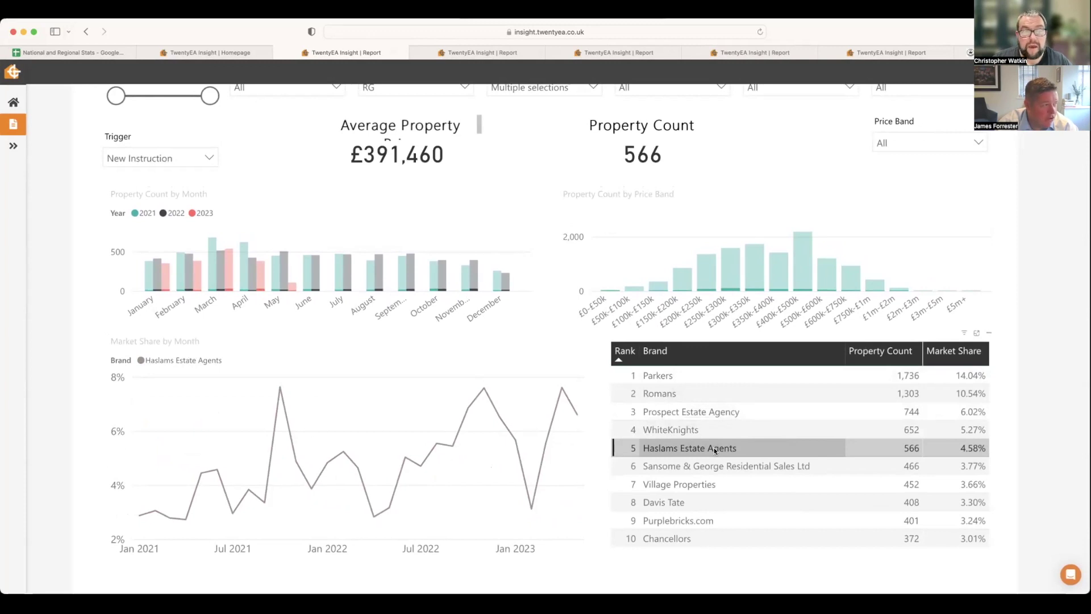
pyautogui.click(689, 466)
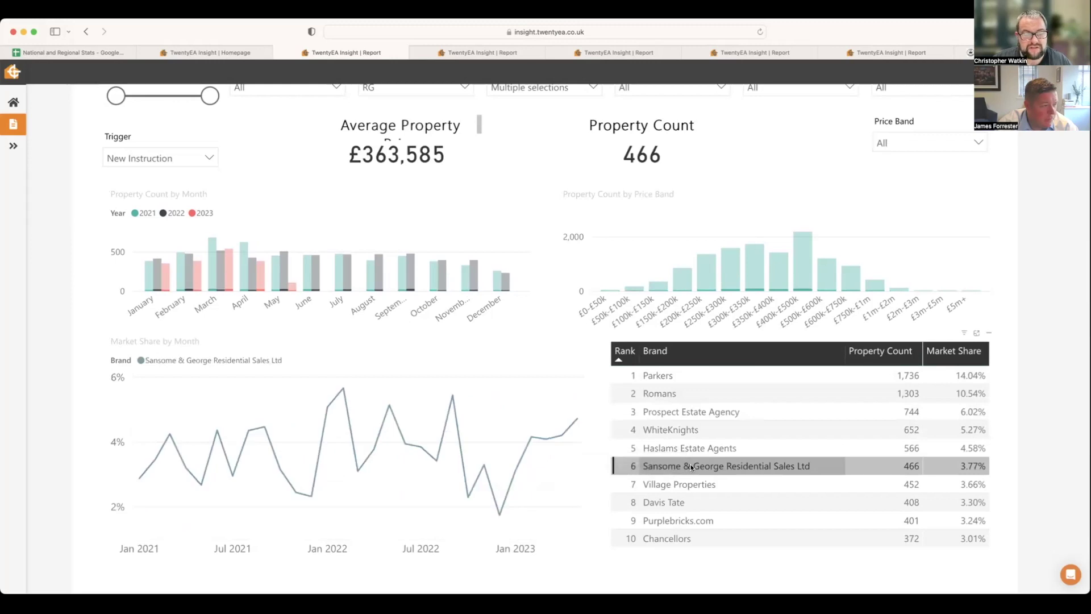
pyautogui.click(722, 482)
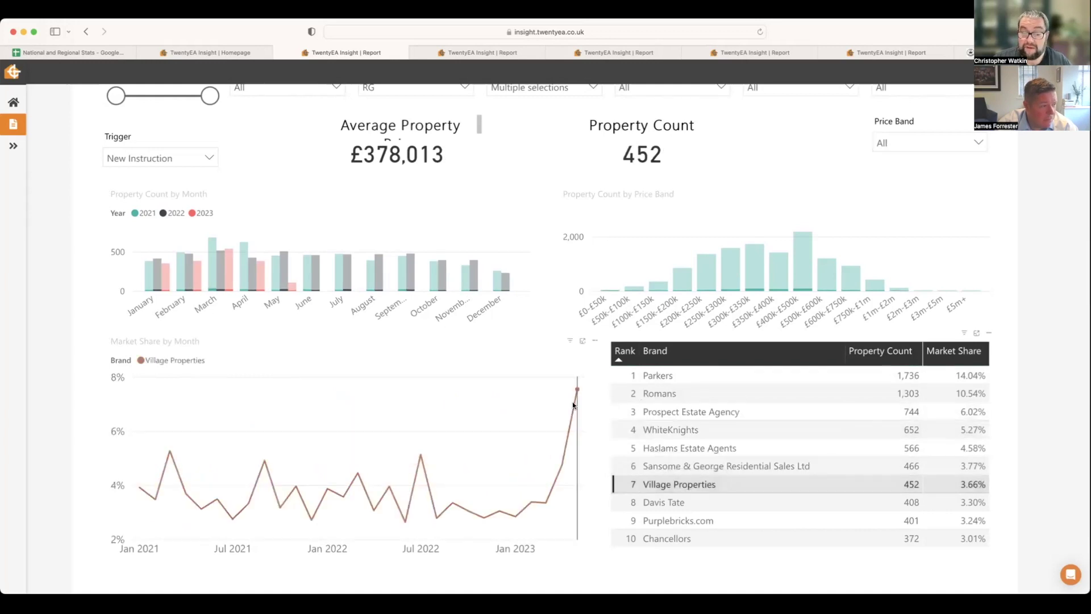
pyautogui.moveTo(574, 400)
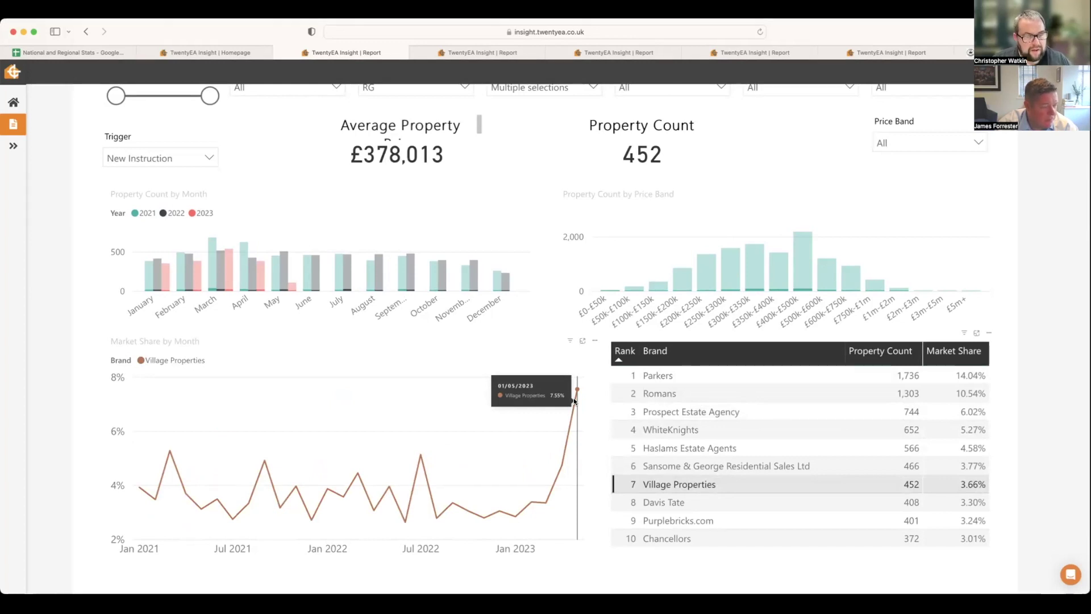
# Step: View the market share trends of Davis Tate, Purplebricks.com and Chancellors individually, and clear the brand selection
pyautogui.click(674, 503)
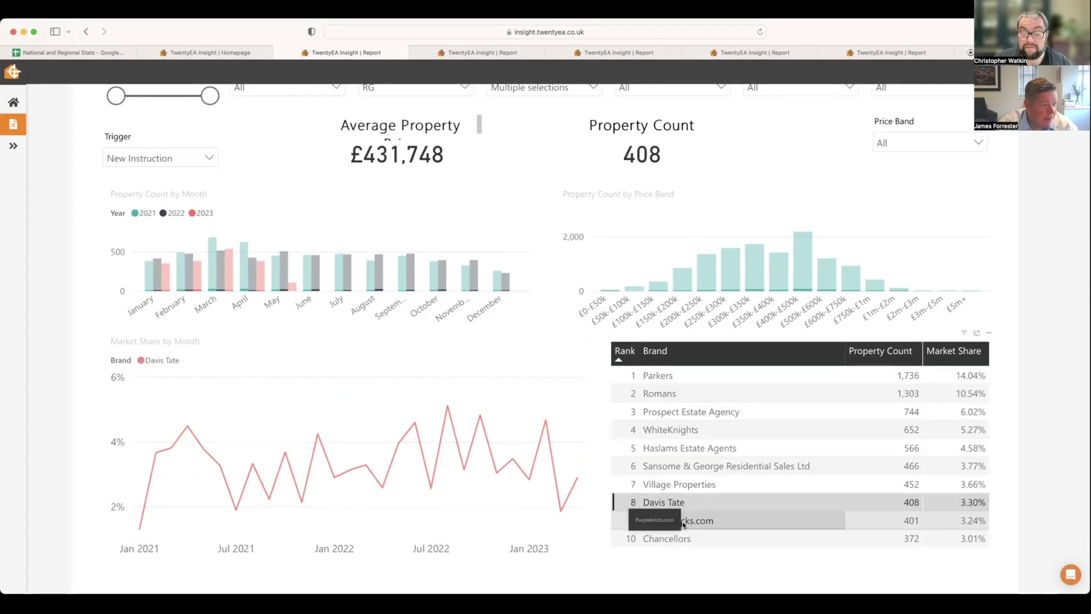
pyautogui.click(683, 521)
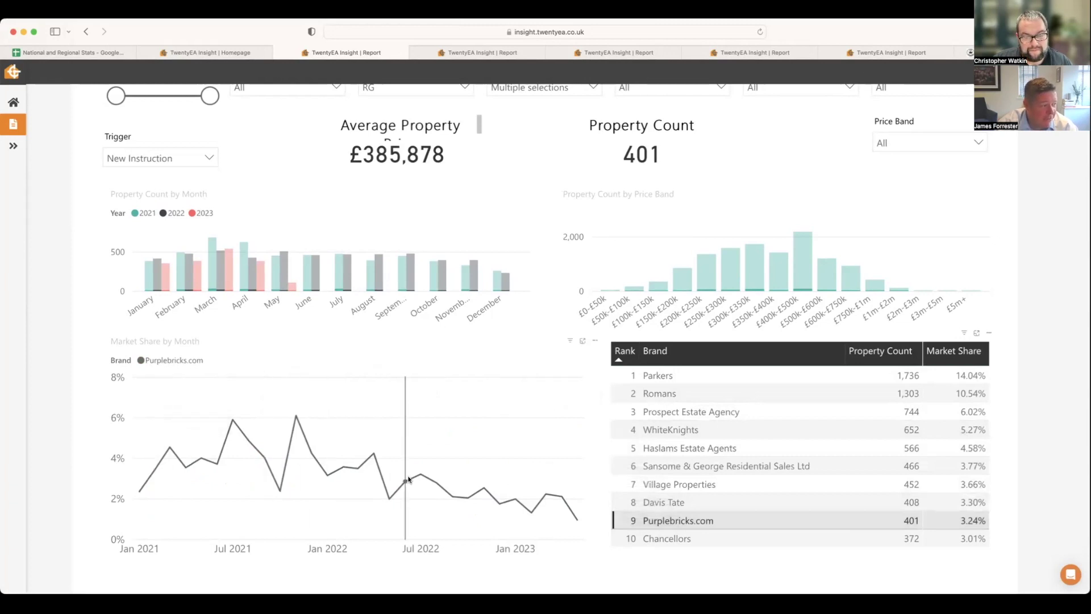
pyautogui.click(671, 536)
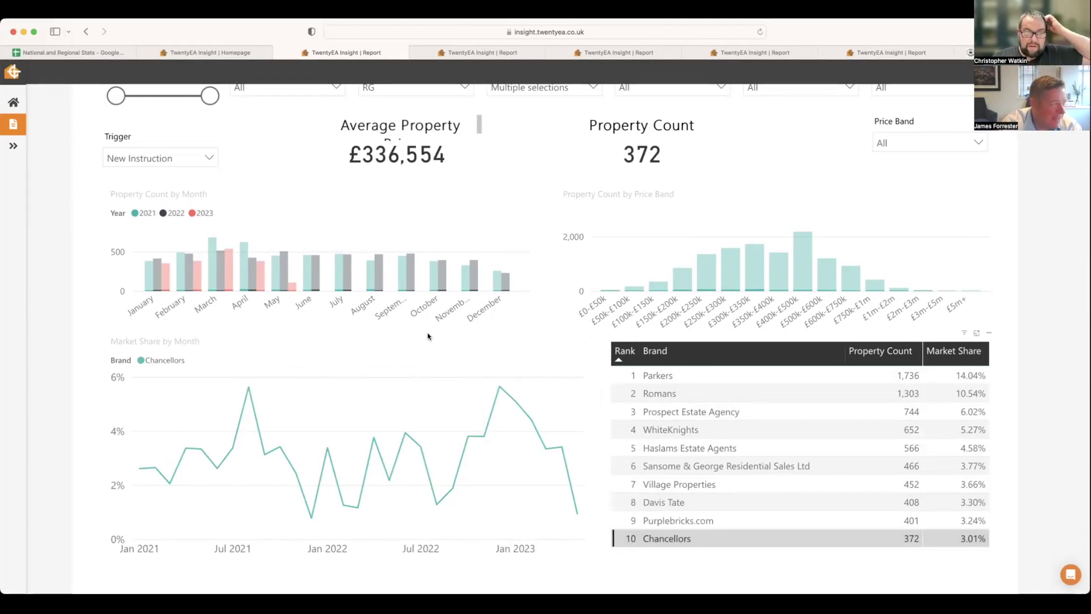
pyautogui.scroll(1, 438, 265)
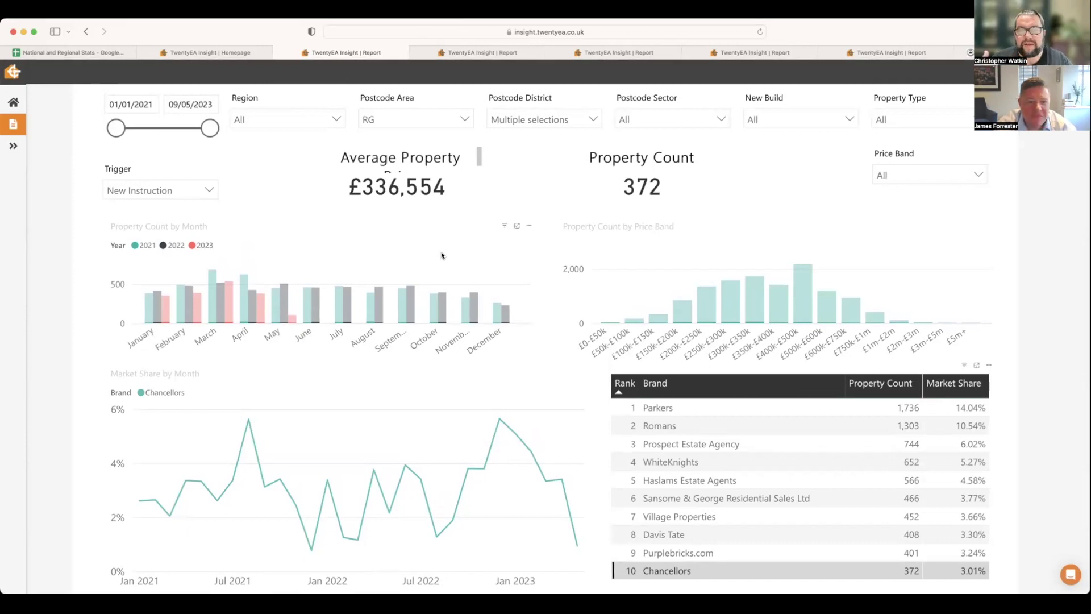
pyautogui.click(682, 570)
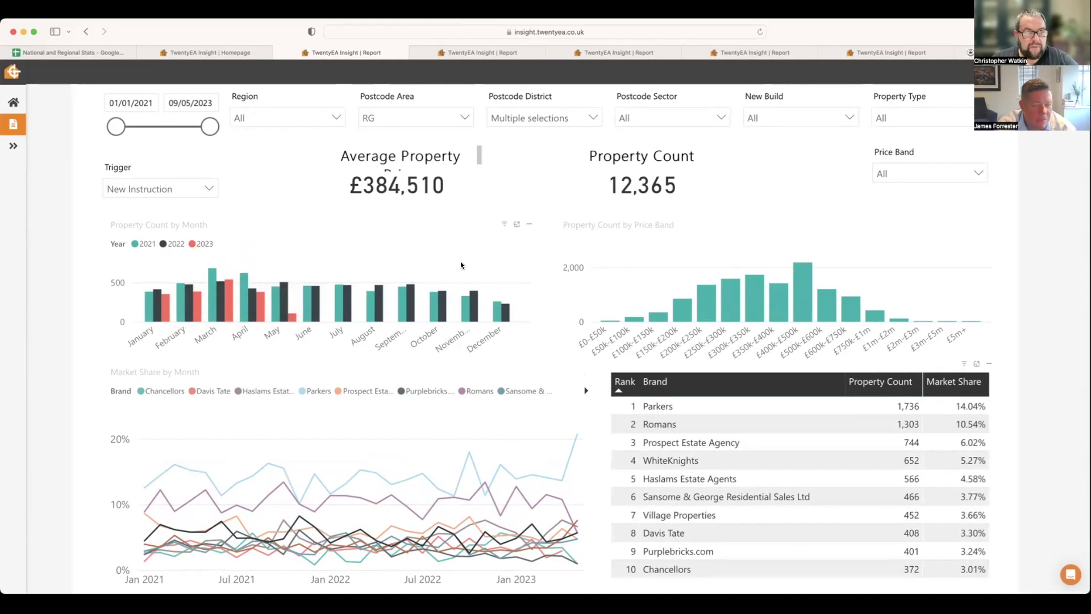
# Step: Filter the report to the price bands £1m-£2m, £2m-£3m, £3m-£5m and £5m+ to view the brand ranking
pyautogui.click(923, 173)
pyautogui.scroll(-5, 932, 256)
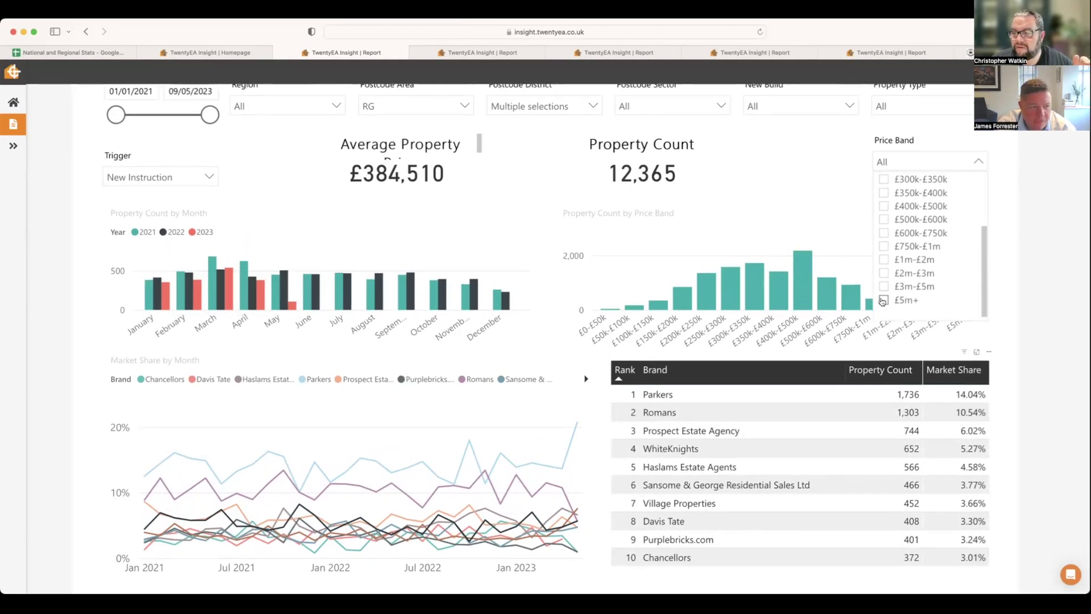
pyautogui.click(884, 300)
pyautogui.click(884, 287)
pyautogui.click(884, 273)
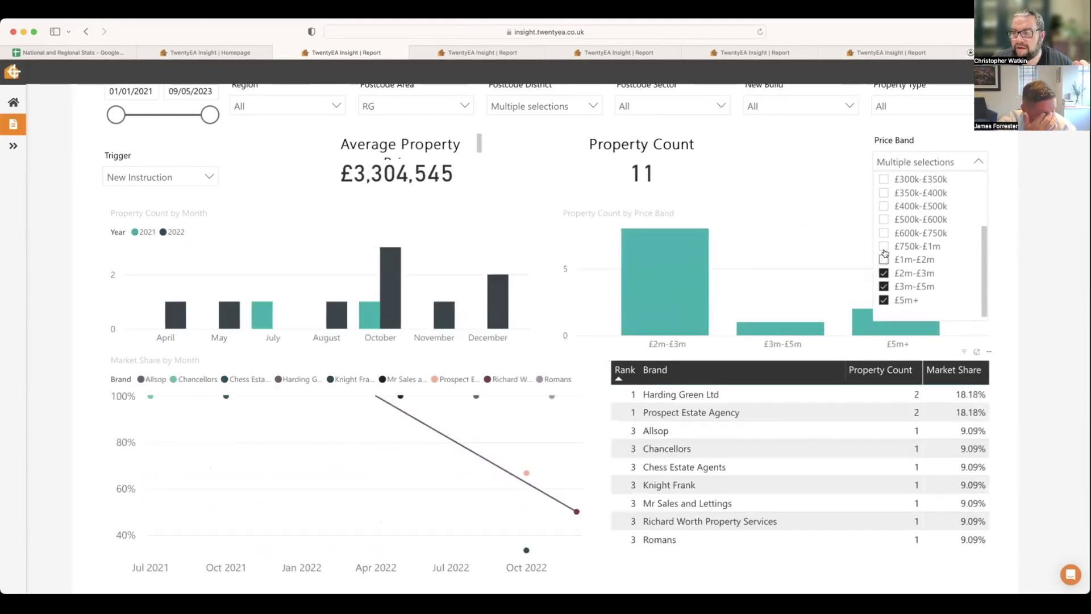
pyautogui.click(884, 257)
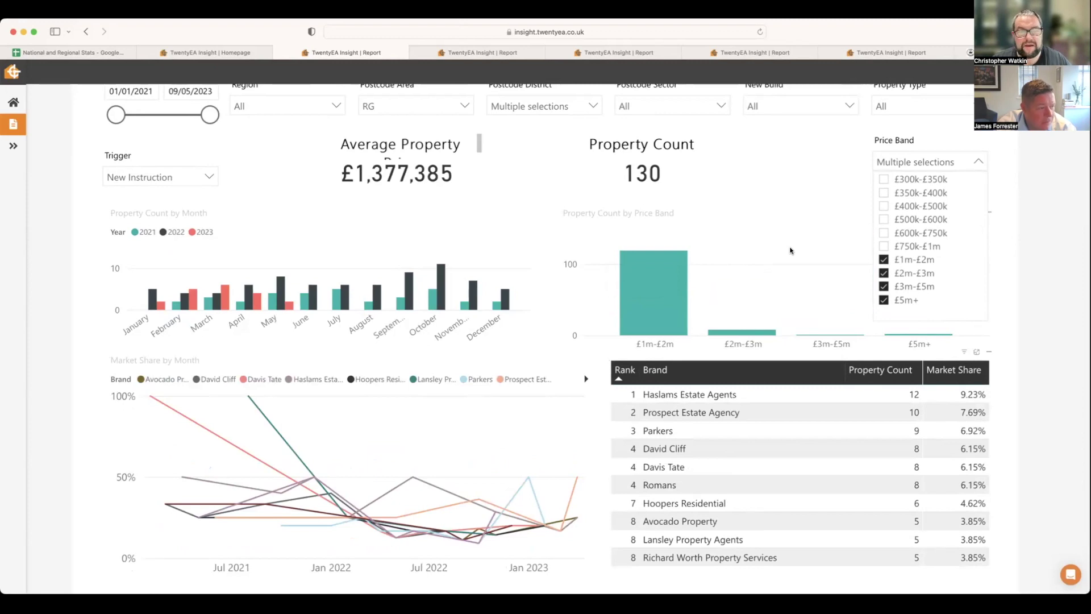
pyautogui.scroll(2, 781, 250)
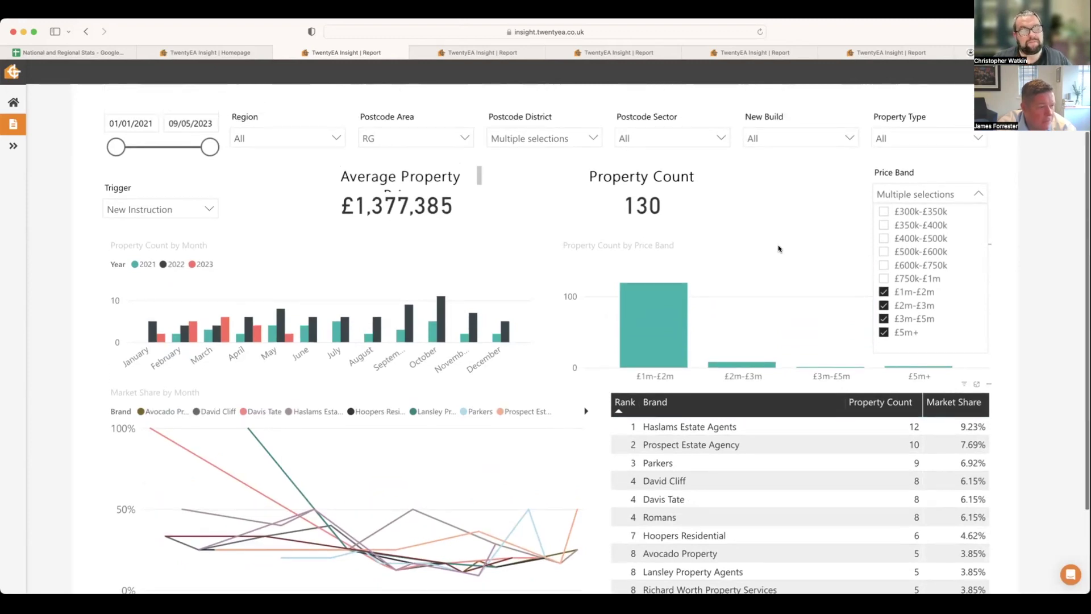
# Step: Add the £750k-£1m band to the price band filter and review the brand ranking
pyautogui.scroll(-1, 779, 249)
pyautogui.click(886, 272)
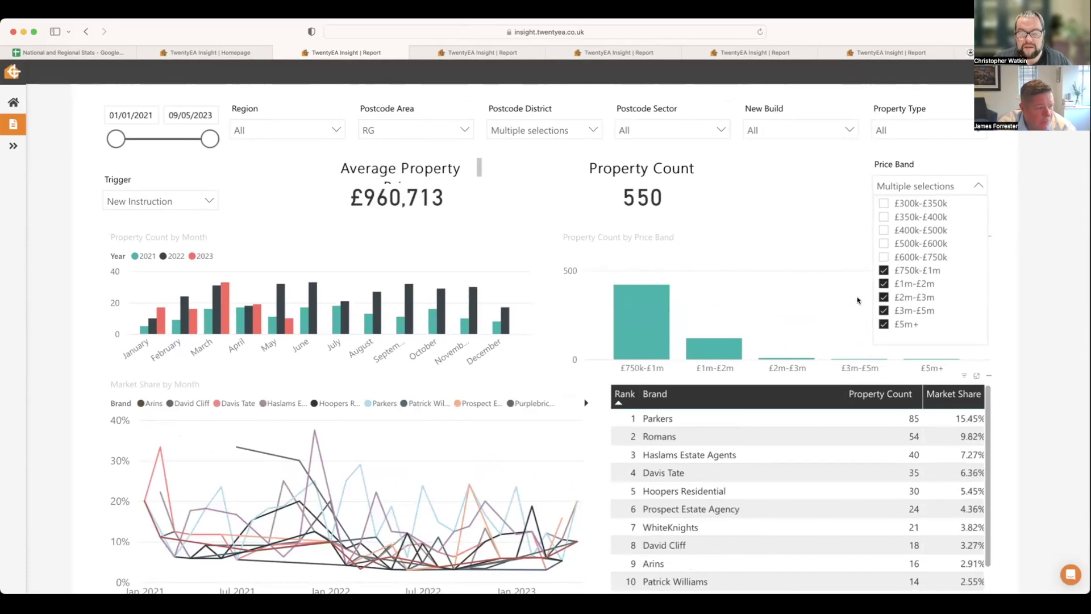
pyautogui.scroll(-2, 797, 312)
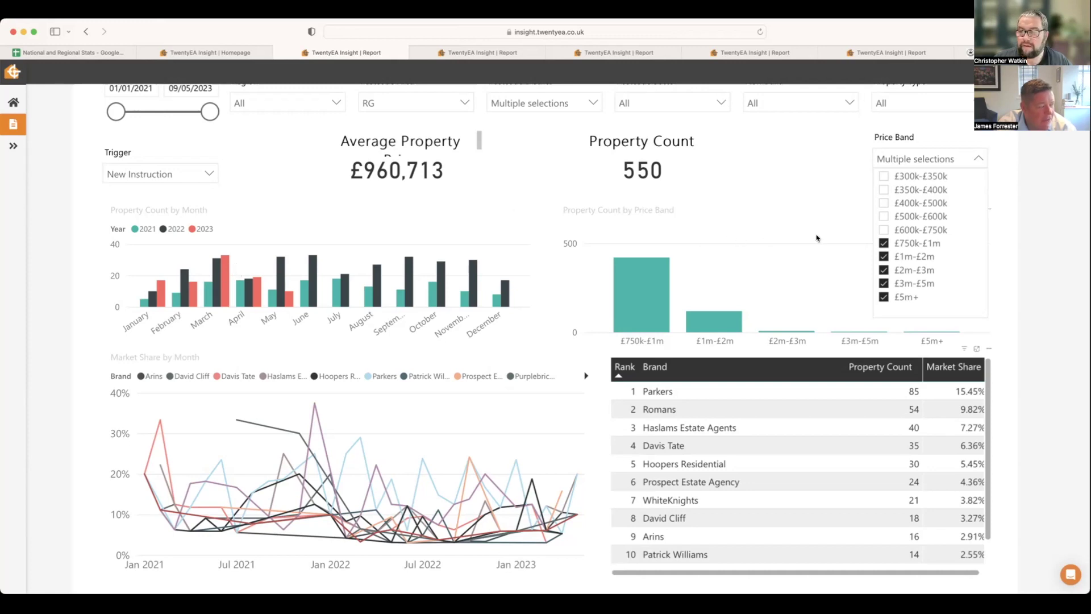
# Step: Clear all selected price bands, from £750k-£1m up to £5m+, so the report covers every price band
pyautogui.click(884, 243)
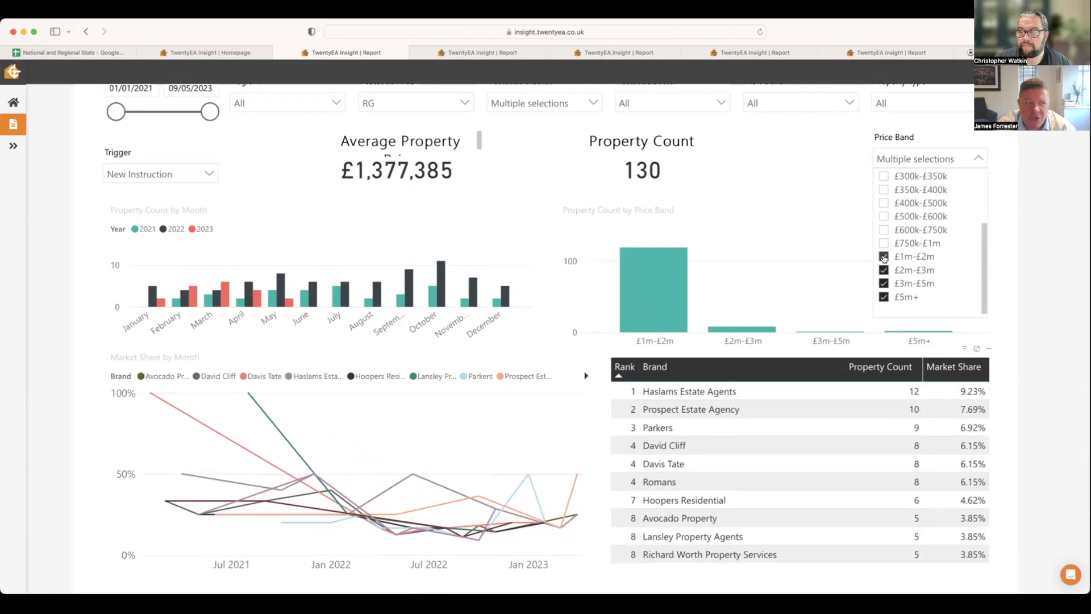
pyautogui.click(884, 257)
pyautogui.click(884, 270)
pyautogui.click(884, 283)
pyautogui.click(884, 297)
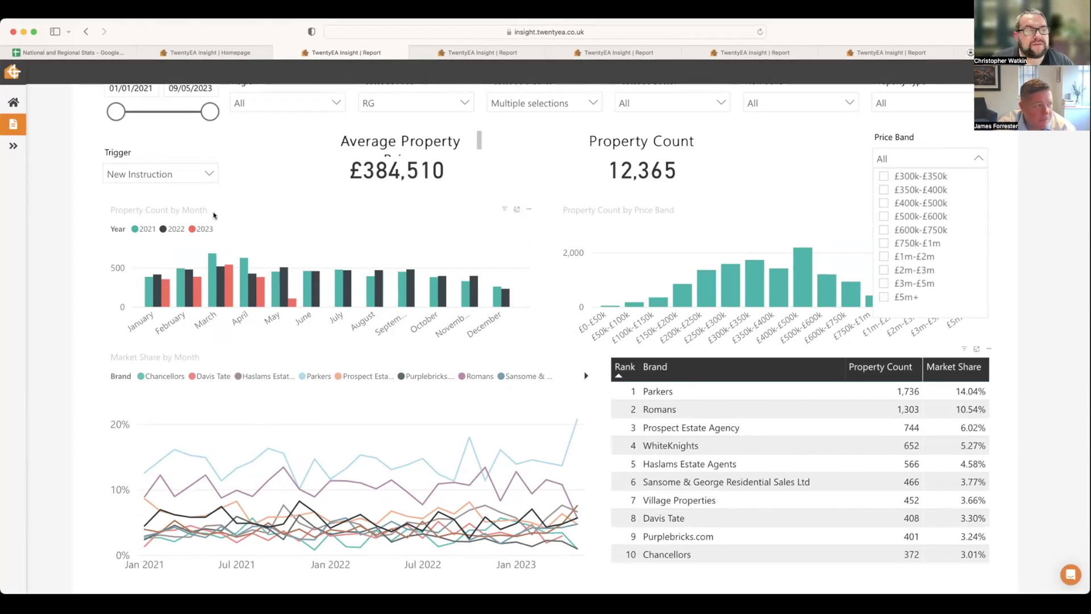
# Step: Show the Trigger filter's options, look briefly at the Stock on Market report, and return to the new instructions report
pyautogui.click(209, 174)
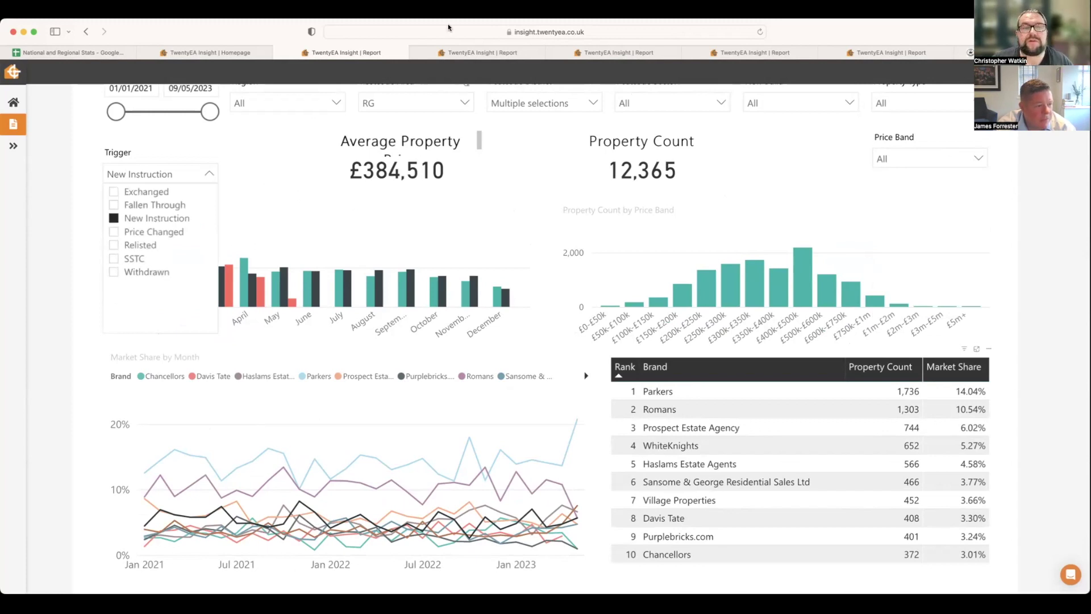
pyautogui.click(461, 52)
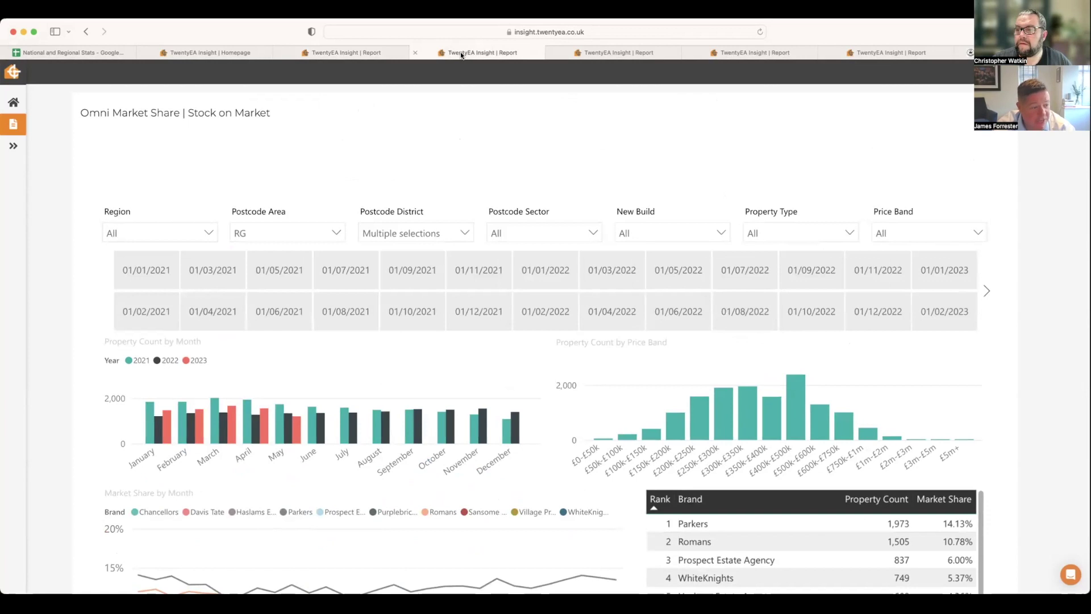
pyautogui.click(321, 52)
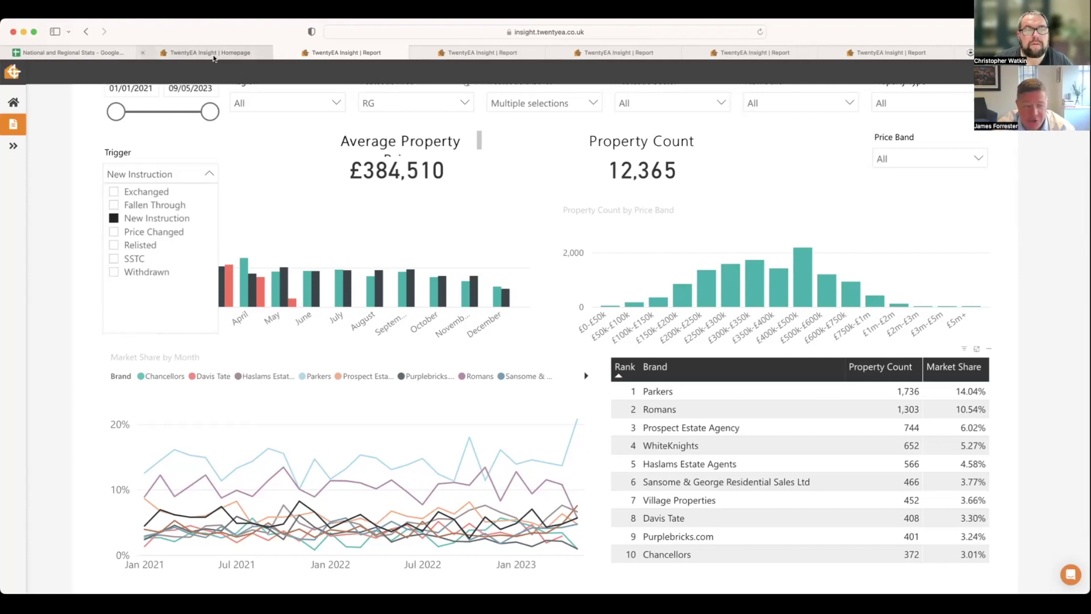
# Step: Examine the Property Count by Month chart in the Stock on Market report, reading the February and March 2021 bars
pyautogui.click(454, 52)
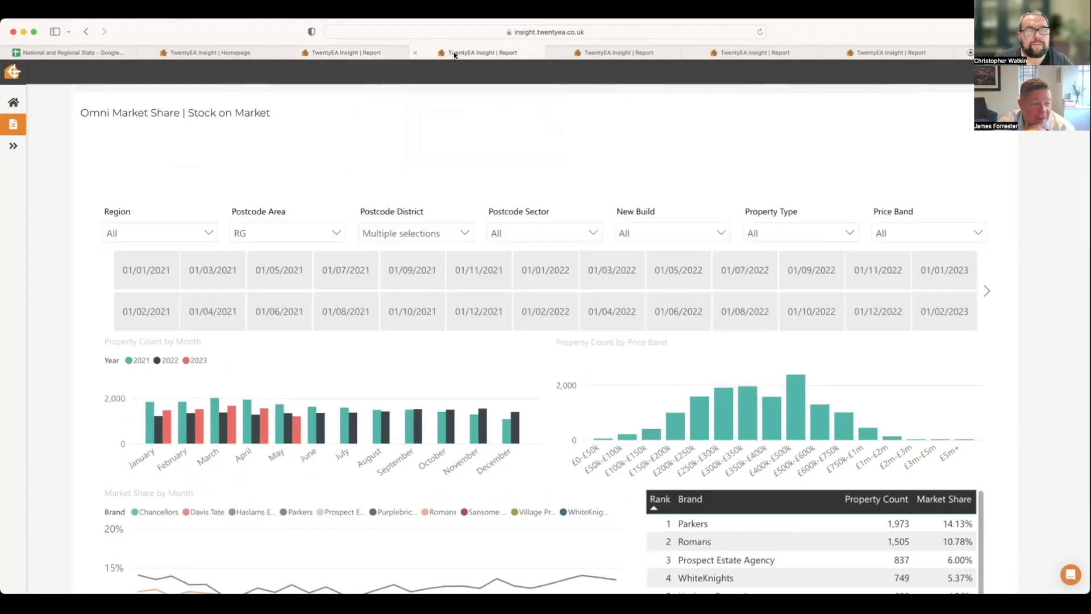
pyautogui.scroll(-3, 613, 261)
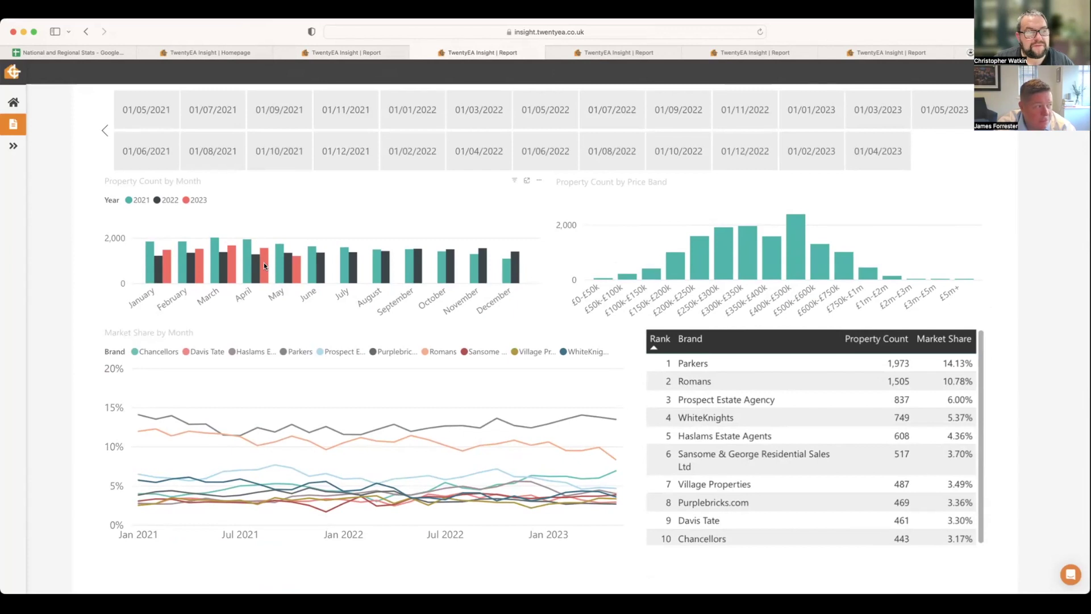
pyautogui.moveTo(264, 265)
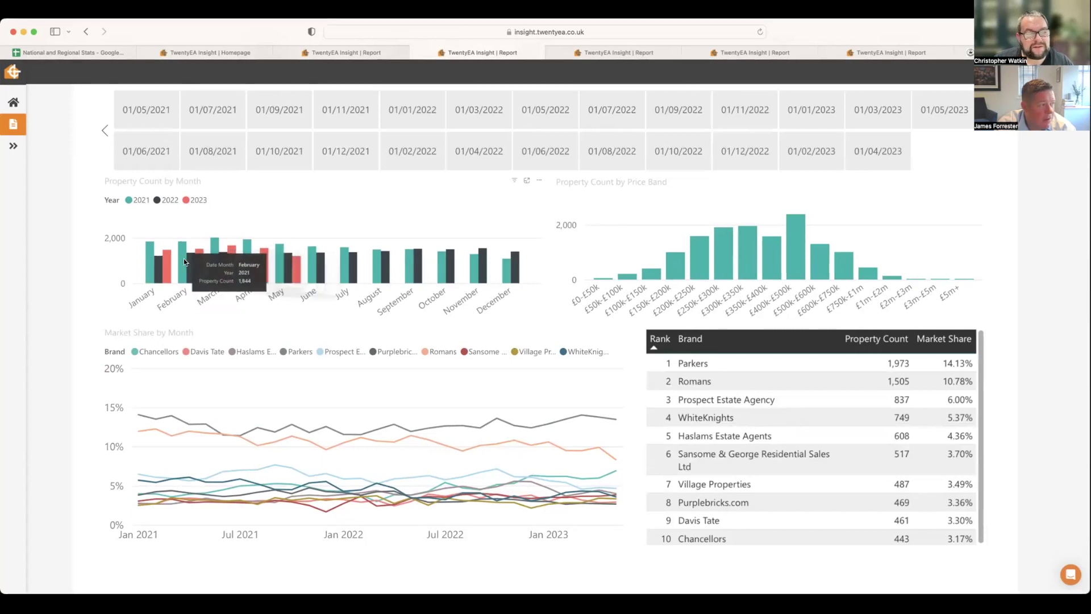
pyautogui.moveTo(212, 271)
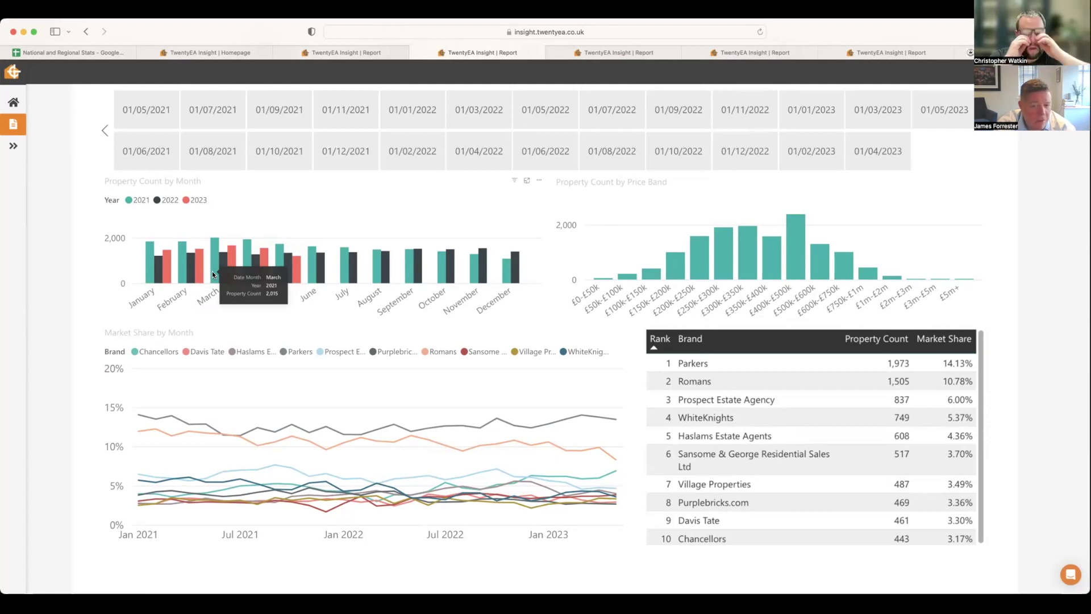
# Step: View the individual Market Share by Month trends for Parkers, Romans, Prospect Estate Agency, WhiteKnights and Haslams Estate Agents in turn
pyautogui.scroll(-2, 213, 271)
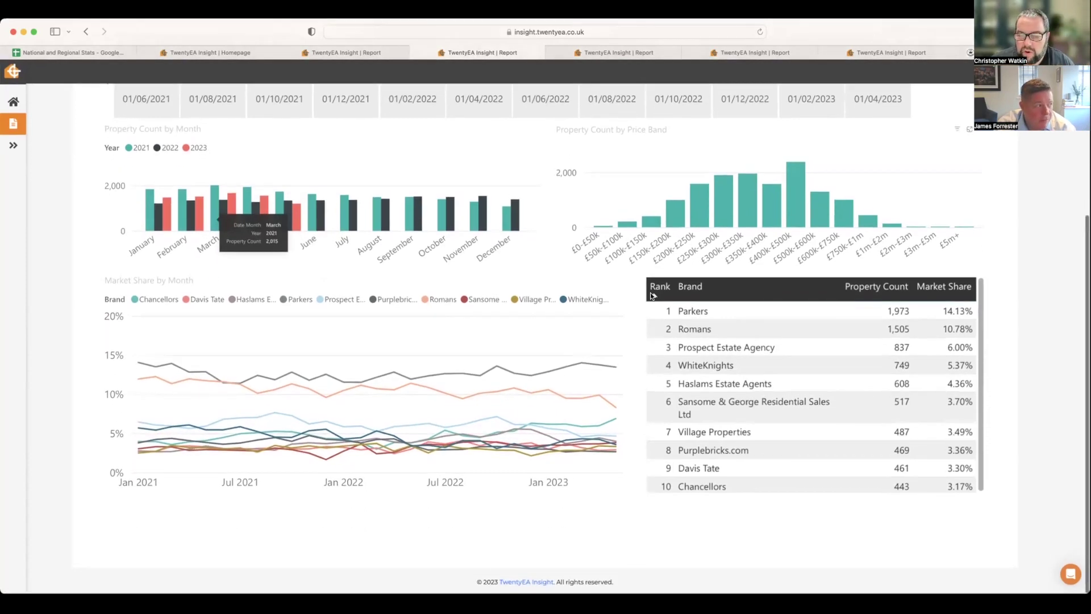
pyautogui.click(703, 311)
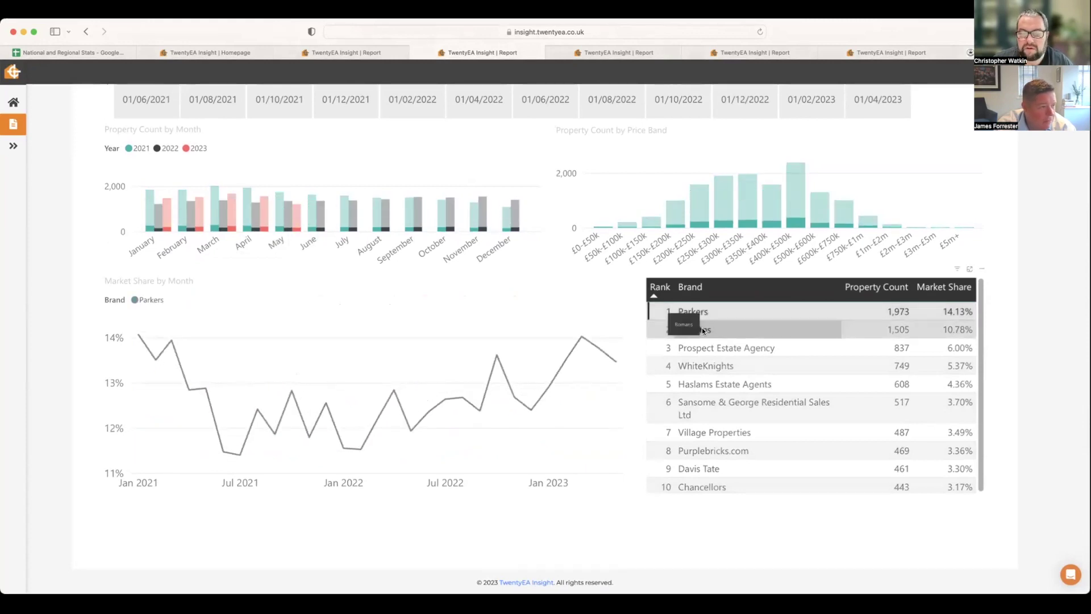
pyautogui.click(702, 330)
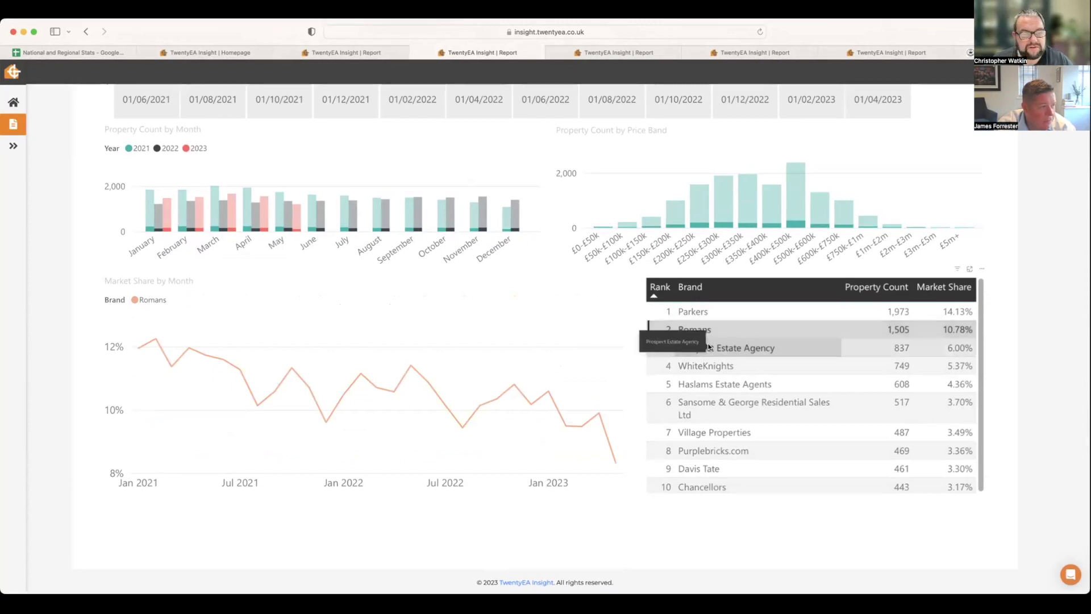
pyautogui.click(708, 346)
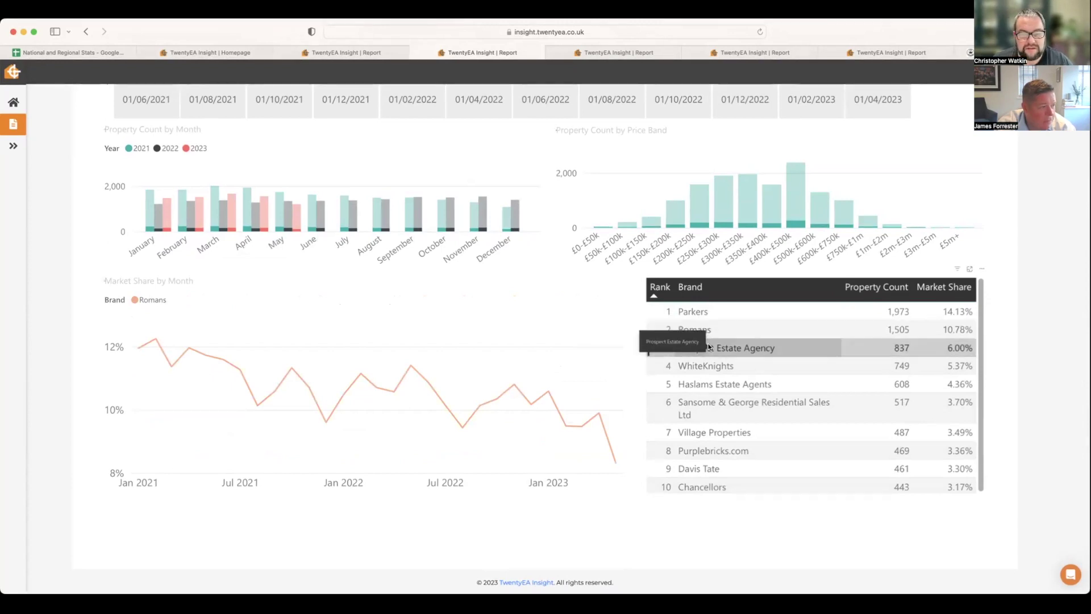
pyautogui.click(731, 365)
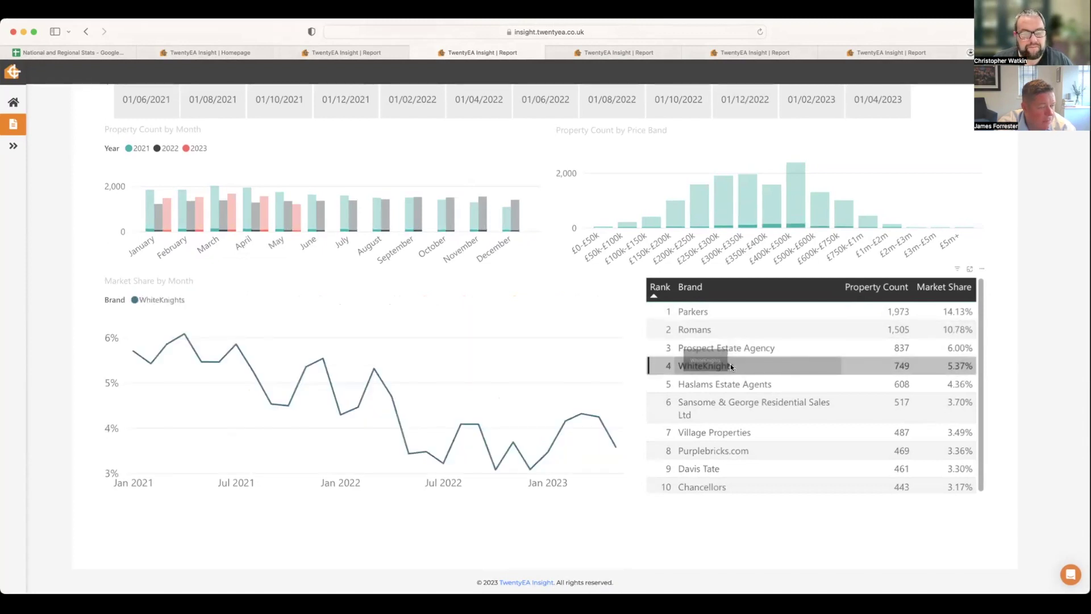
pyautogui.click(728, 383)
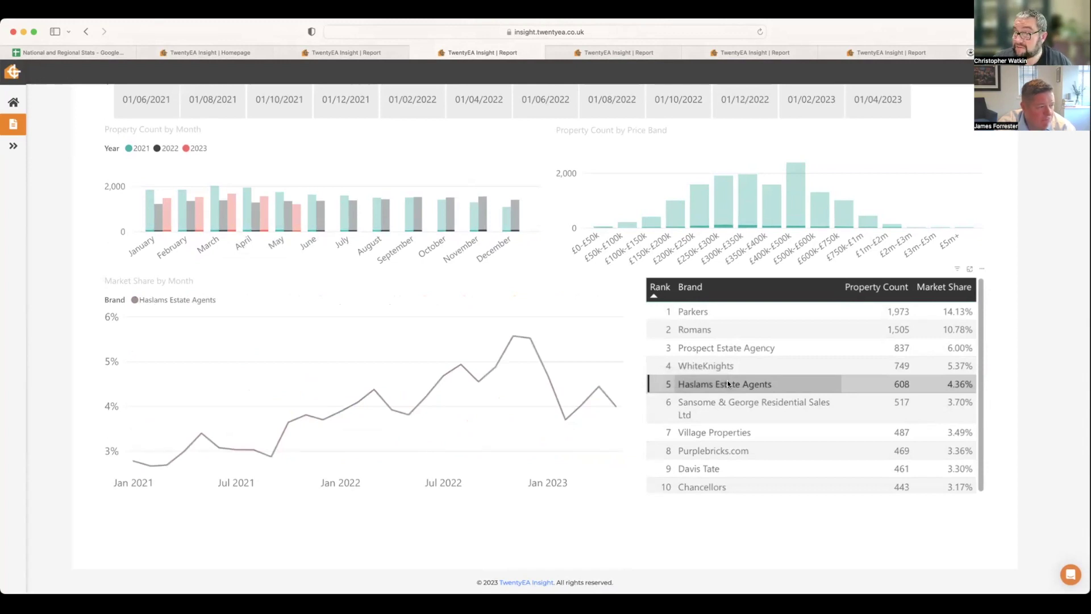
# Step: View the individual market share trends for Sansome & George, Village Properties, Purplebricks.com, Davis Tate and Chancellors in turn
pyautogui.click(733, 404)
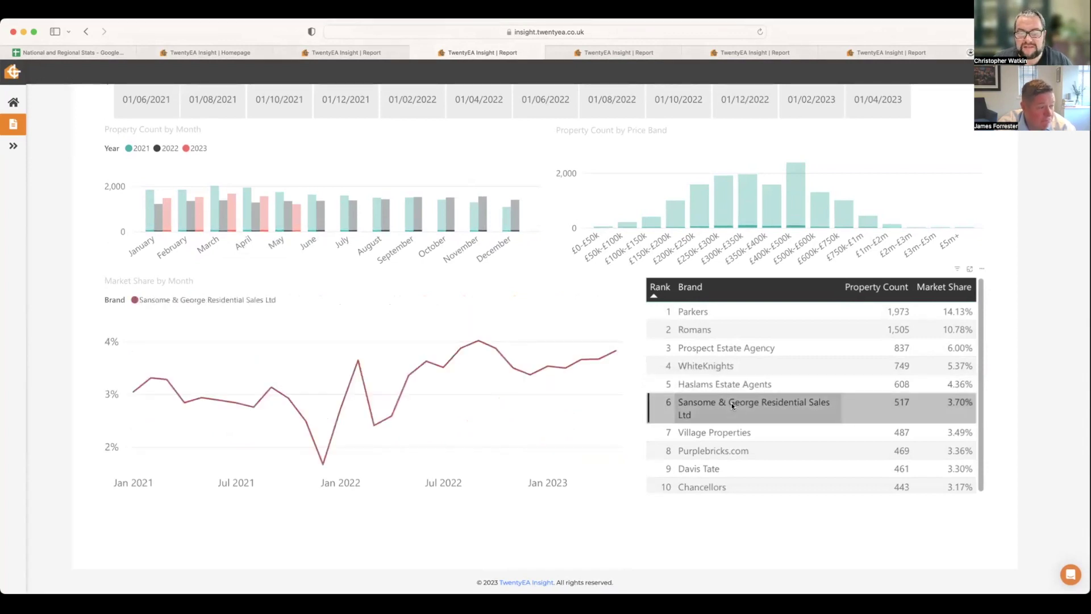
pyautogui.click(726, 428)
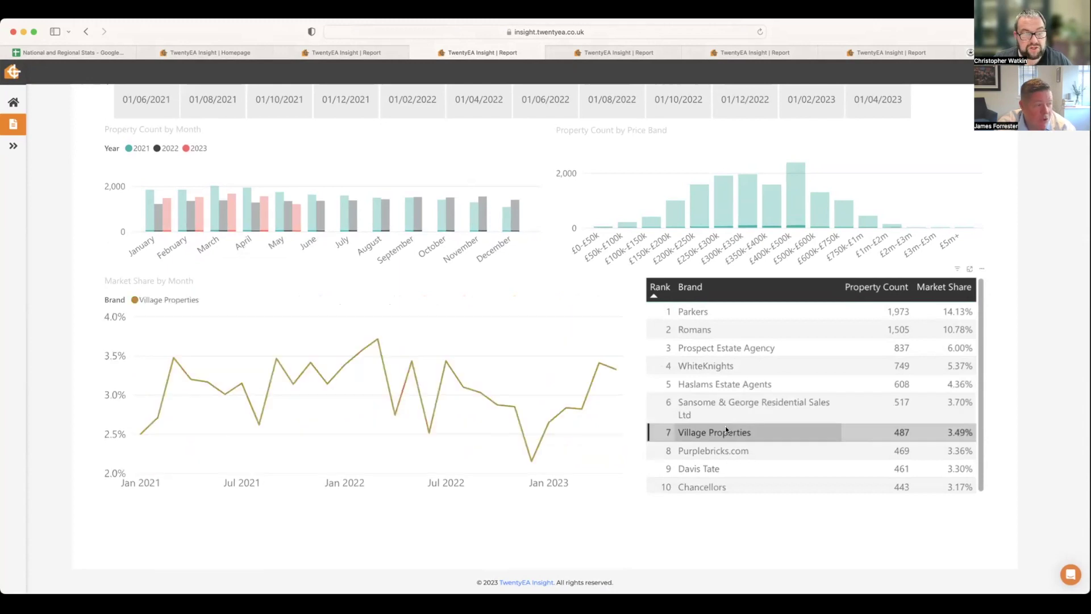
pyautogui.click(729, 452)
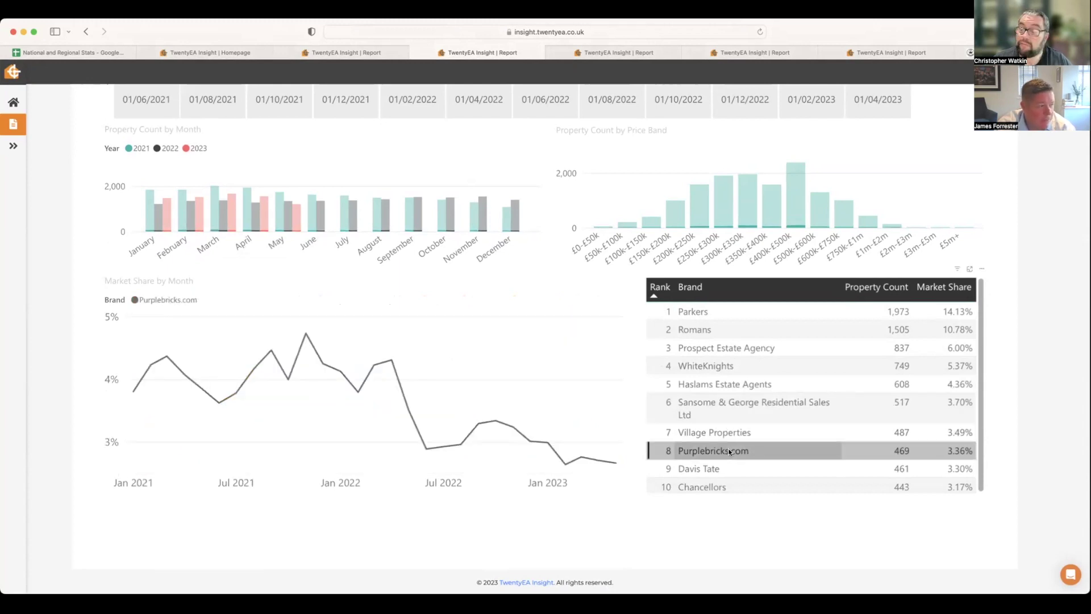
pyautogui.click(714, 467)
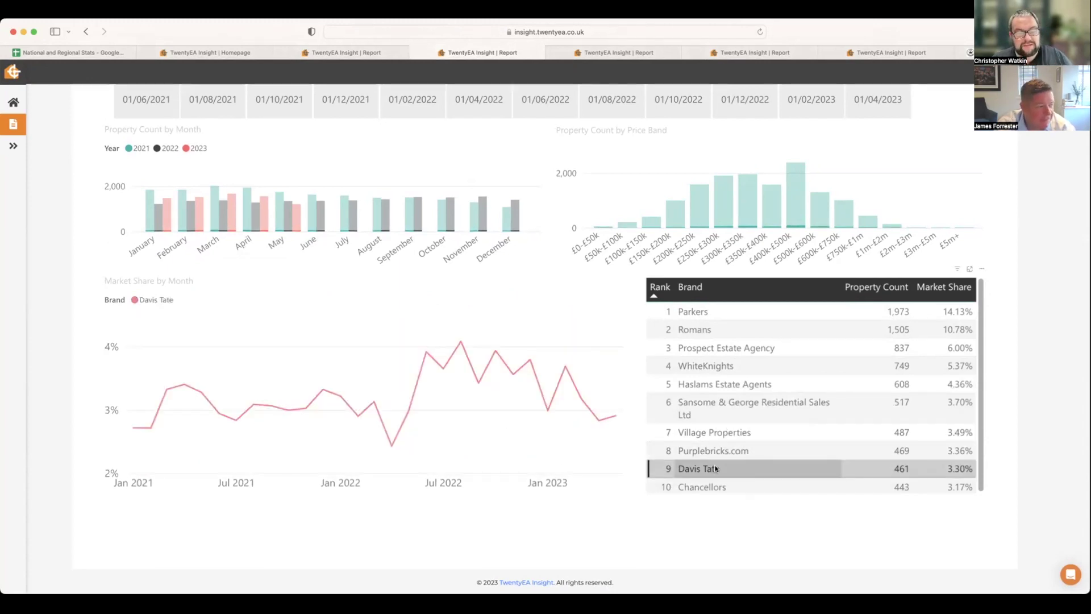
pyautogui.click(706, 481)
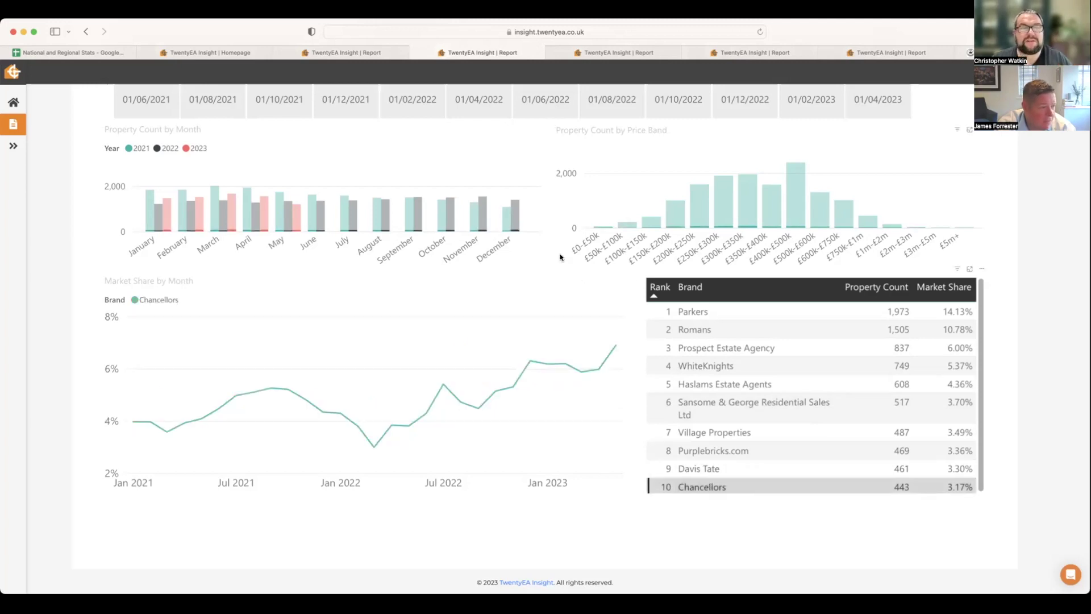
# Step: Switch to the Omni Competitive Landscape New Instruction report and read the withdrawn and fallen-through figures down the brand table
pyautogui.scroll(4, 560, 253)
pyautogui.scroll(2, 551, 256)
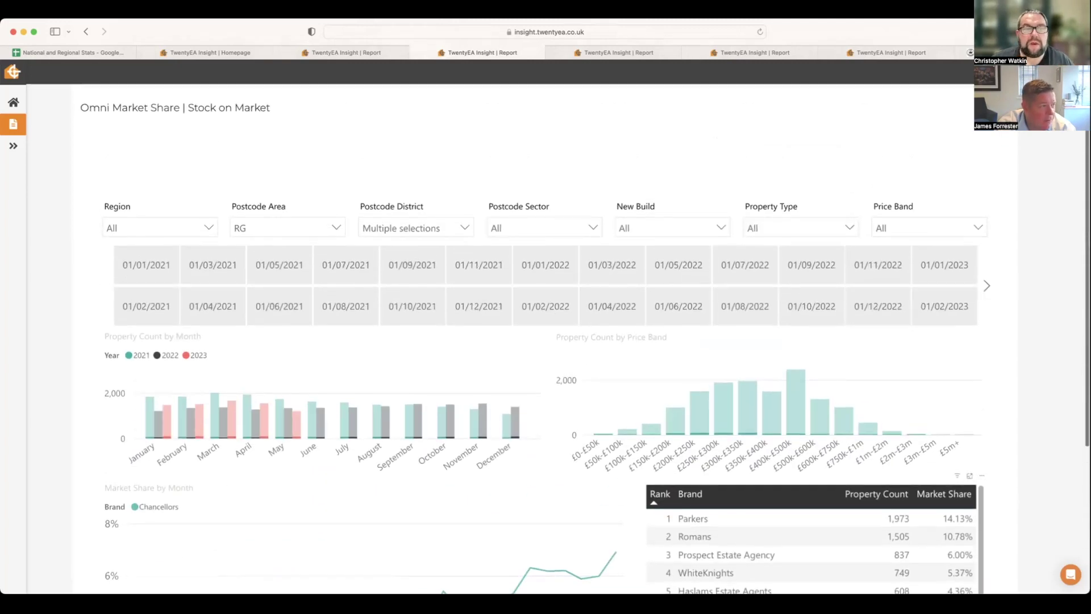
pyautogui.click(576, 52)
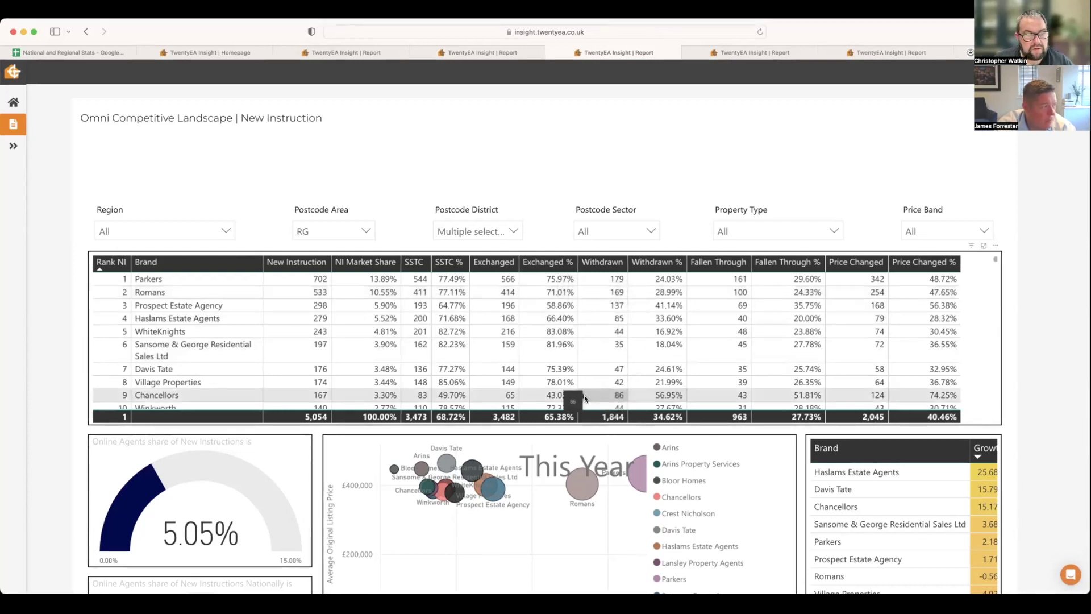
pyautogui.scroll(-2, 693, 374)
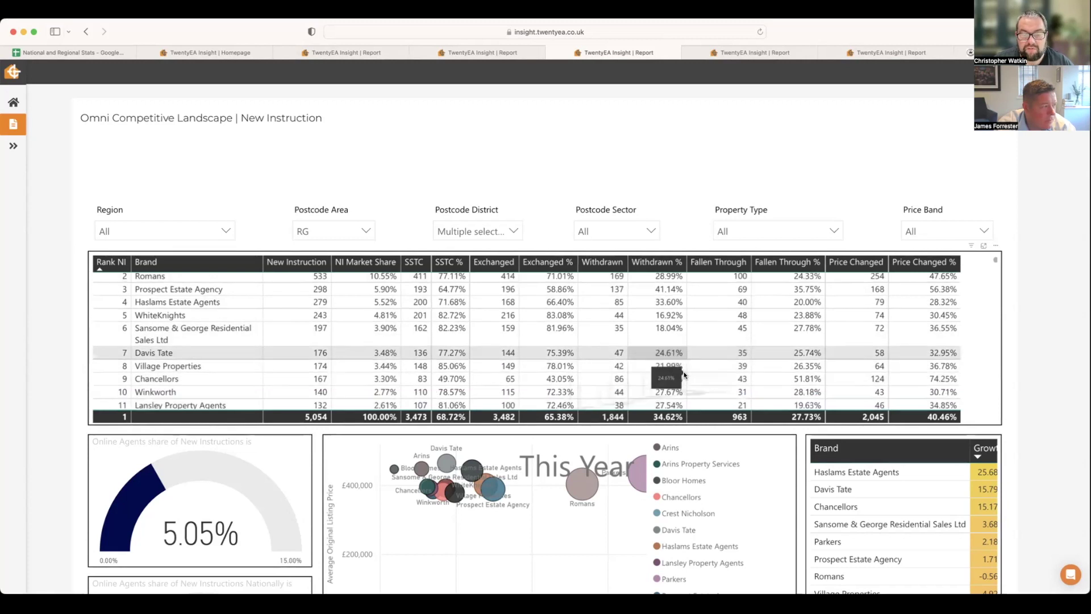
pyautogui.scroll(-3, 685, 375)
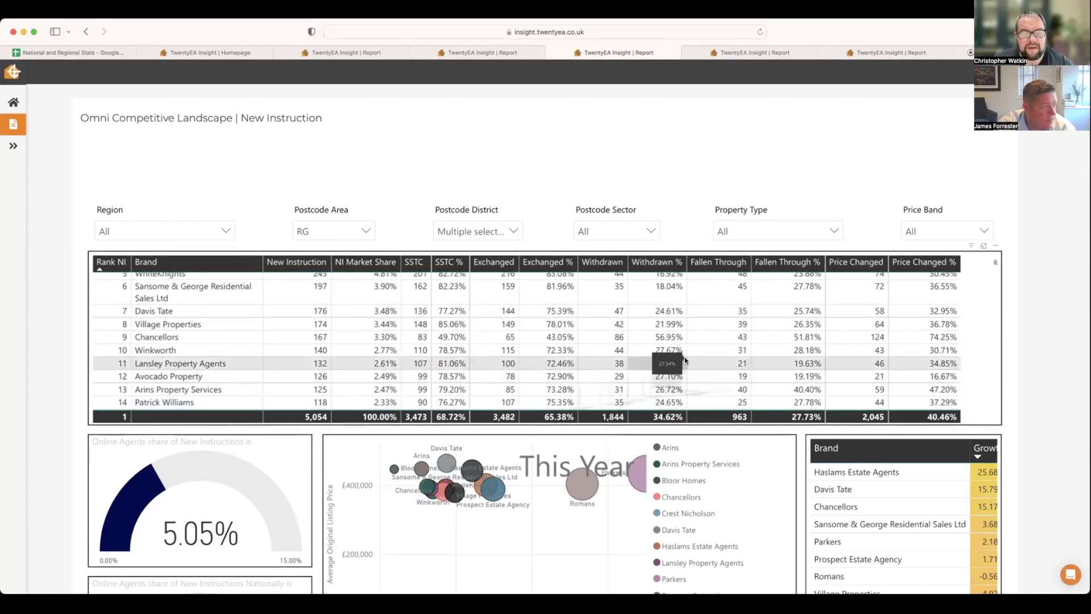
pyautogui.scroll(-2, 685, 360)
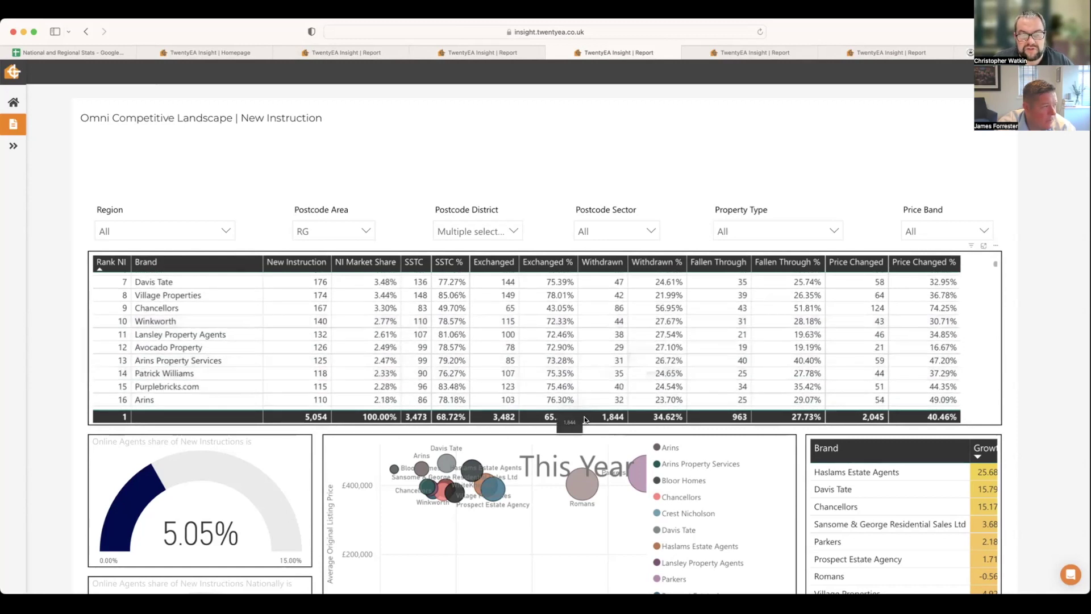
pyautogui.scroll(-1, 602, 373)
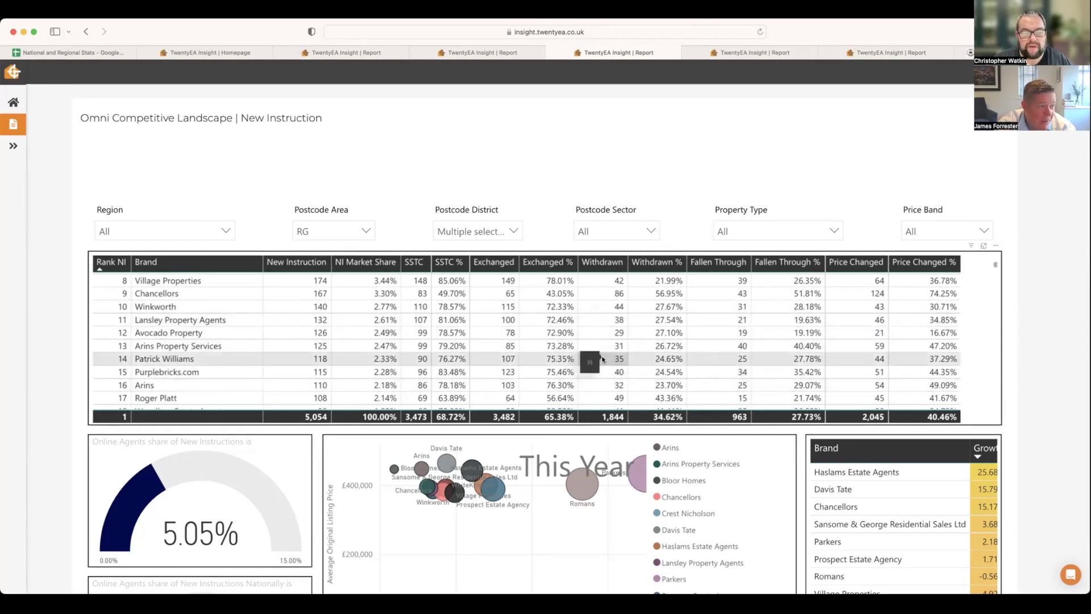
pyautogui.scroll(-1, 599, 349)
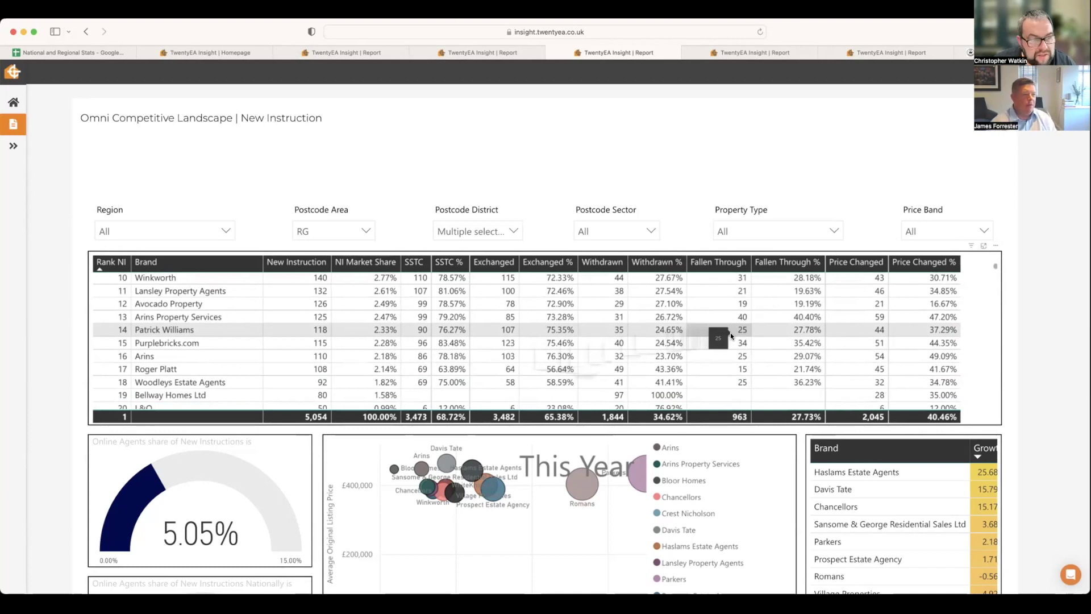
# Step: Compare the Withdrawn figures of the lower-ranked brands with those of the top-ranked brands
pyautogui.scroll(1, 597, 363)
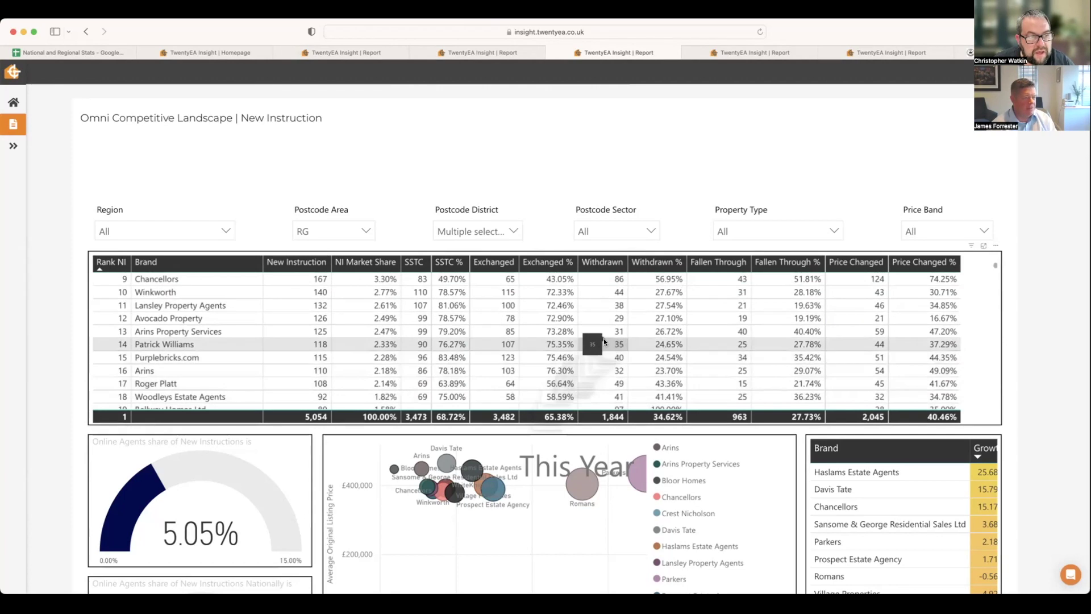
pyautogui.scroll(-3, 604, 339)
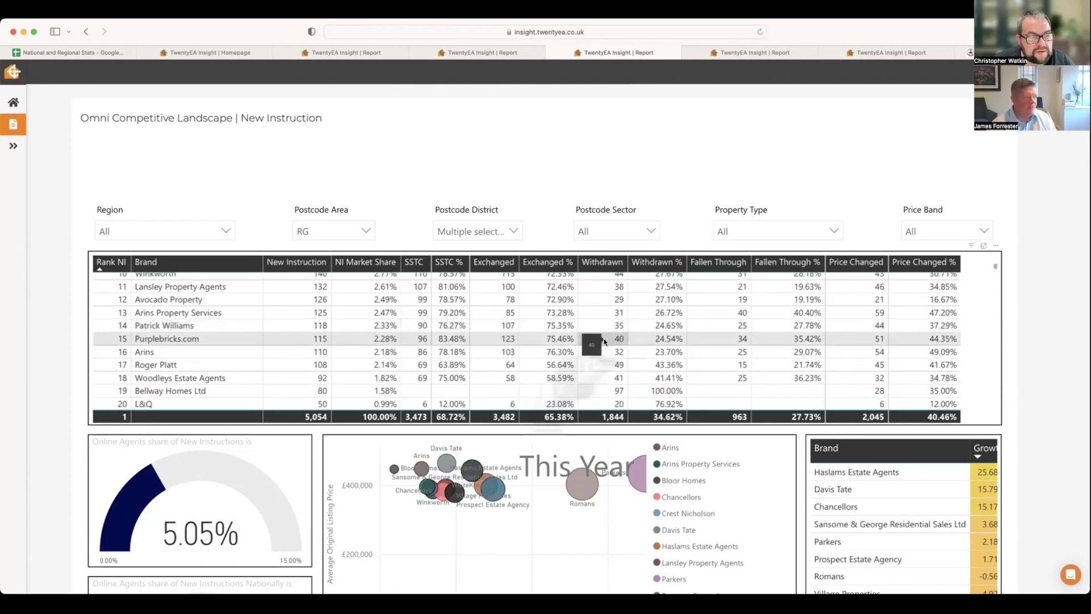
pyautogui.scroll(1, 604, 341)
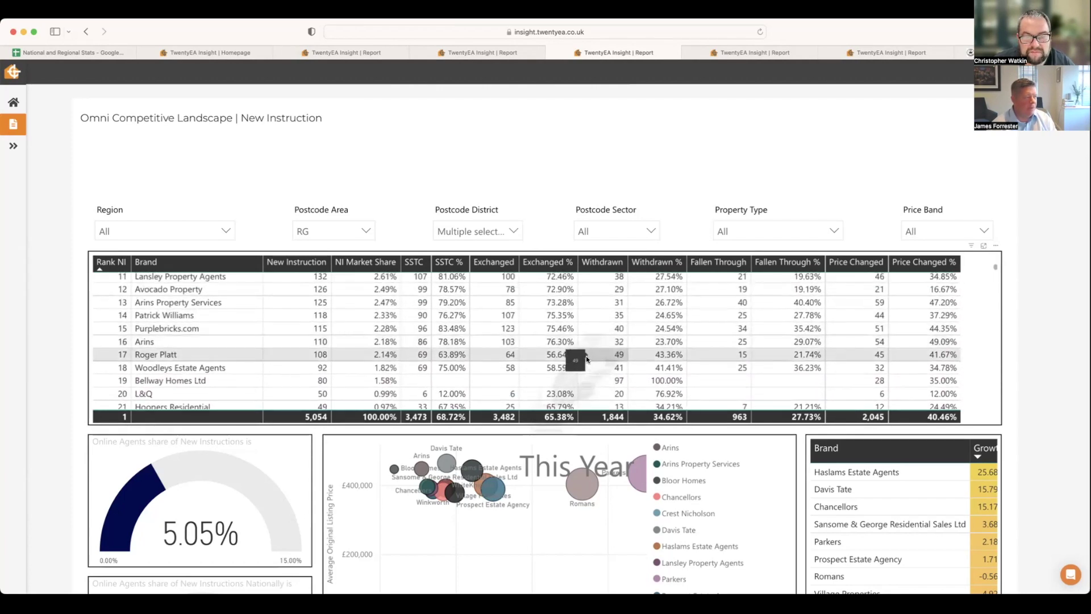
pyautogui.scroll(4, 603, 359)
pyautogui.scroll(3, 617, 357)
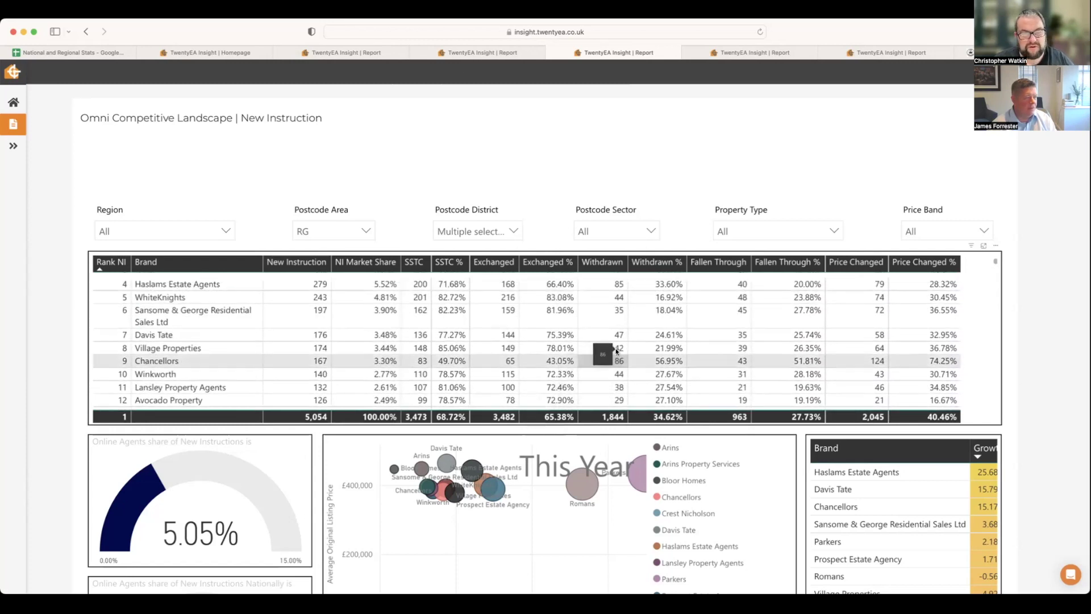
pyautogui.scroll(3, 616, 350)
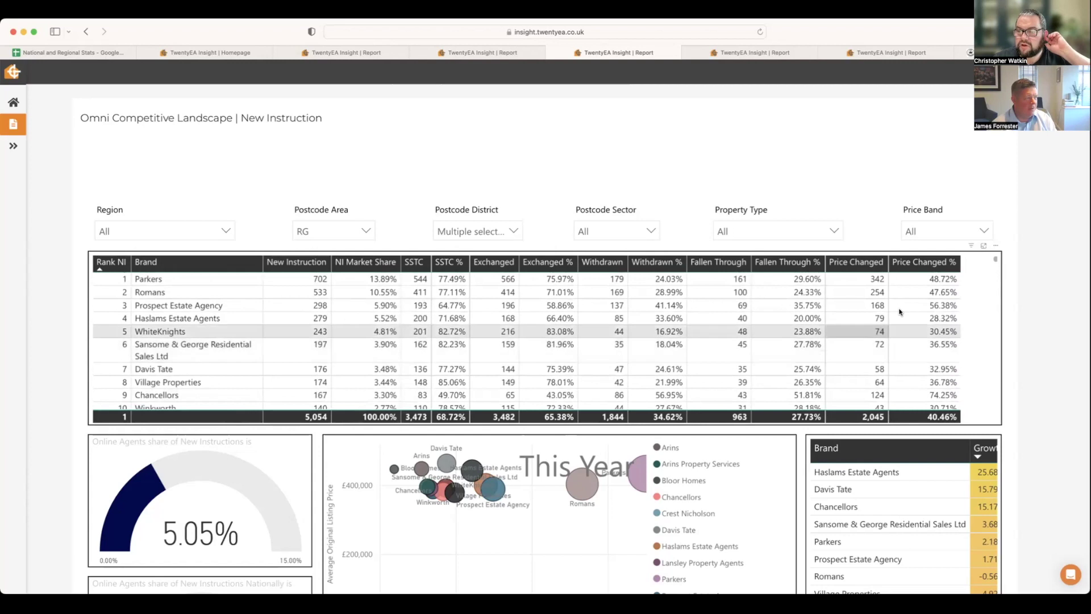
# Step: Examine the Price Changed % column across the ranked brands in the competitive landscape table
pyautogui.scroll(-4, 547, 341)
pyautogui.scroll(1, 268, 374)
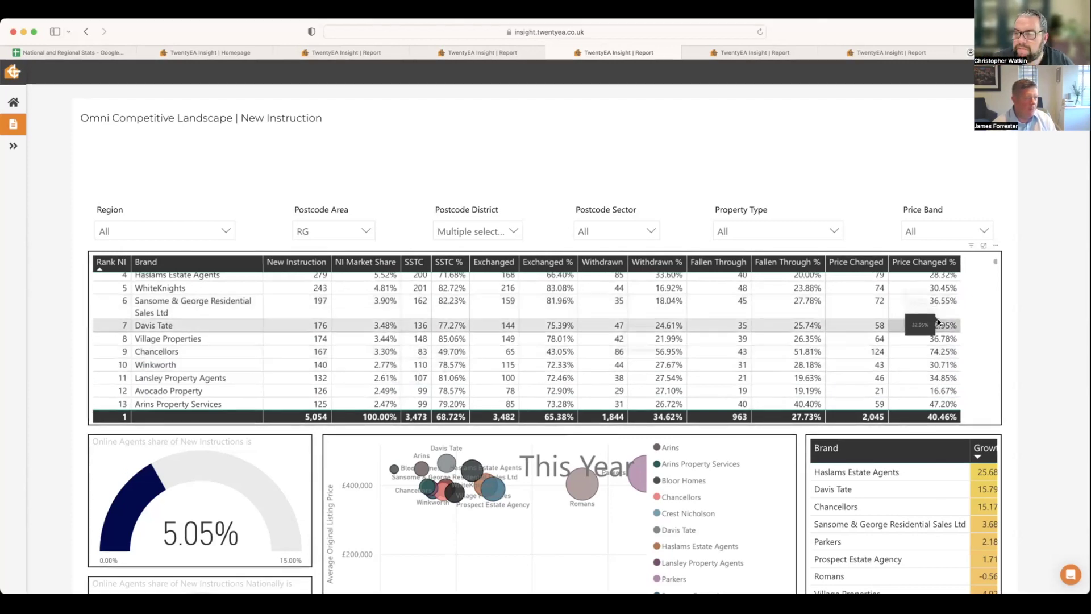
pyautogui.scroll(2, 938, 319)
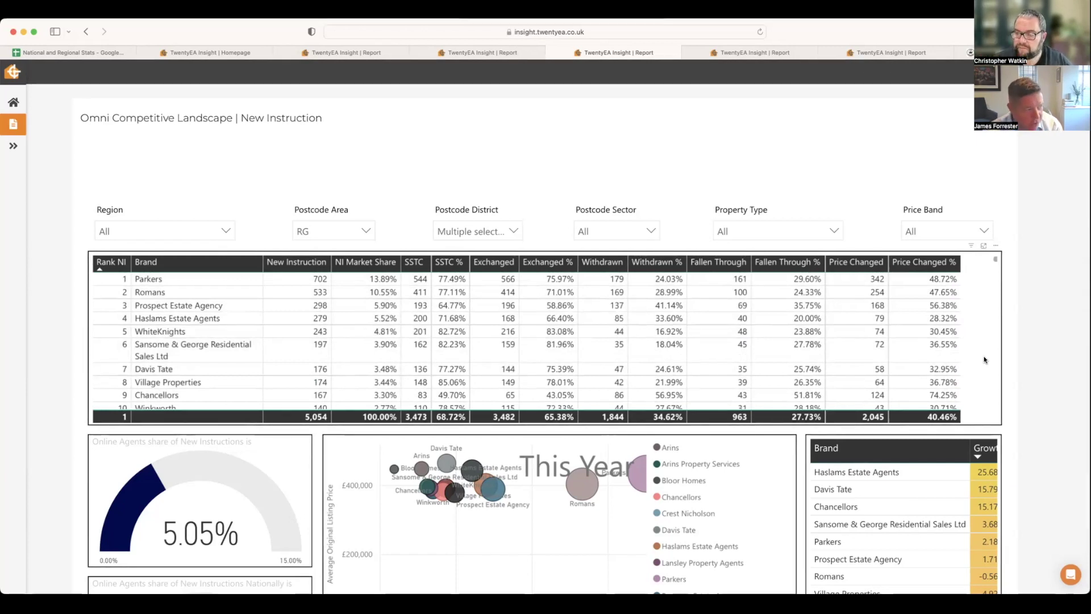
pyautogui.scroll(-3, 970, 373)
pyautogui.scroll(3, 970, 374)
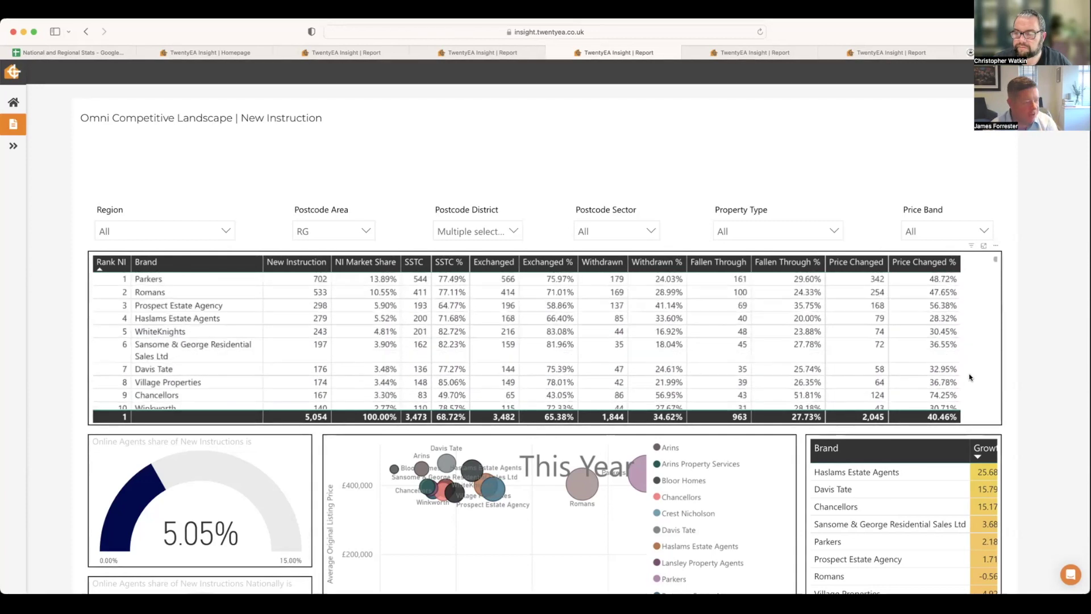
# Step: Examine the brand growth table below the competitive landscape table, bringing the full Growth percentages into view
pyautogui.scroll(-3, 1009, 396)
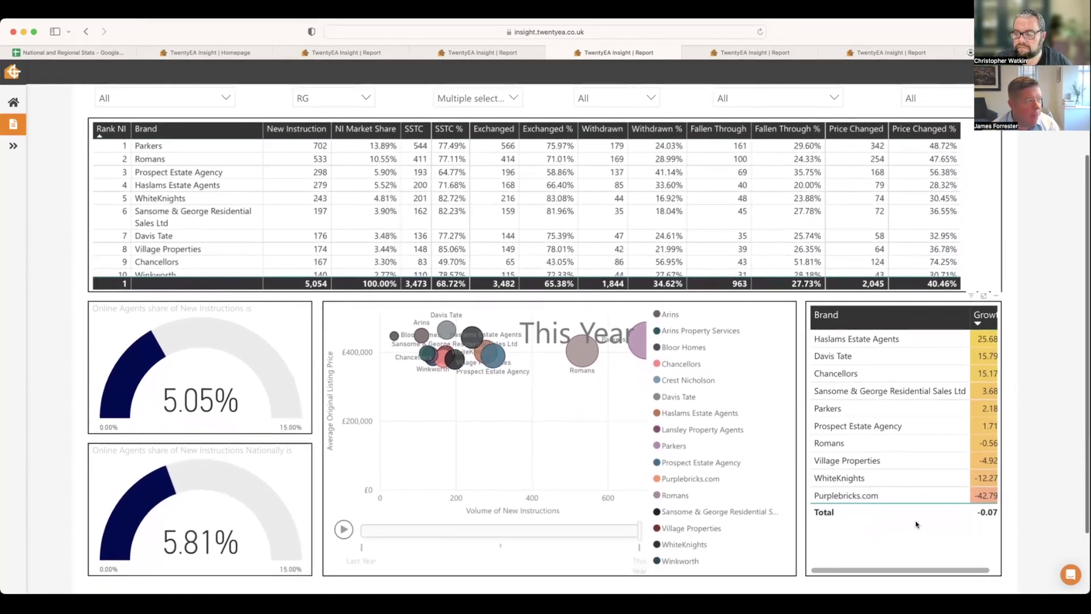
pyautogui.moveTo(905, 569)
pyautogui.mouseDown()
pyautogui.moveTo(915, 569)
pyautogui.moveTo(897, 571)
pyautogui.mouseUp()
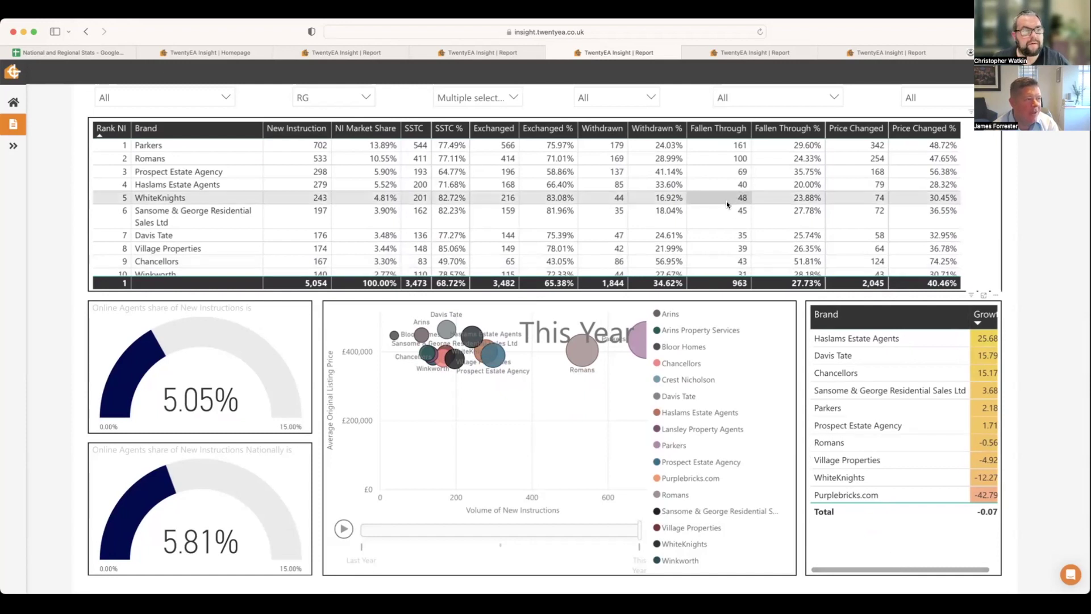
pyautogui.scroll(-2, 699, 195)
pyautogui.scroll(2, 700, 196)
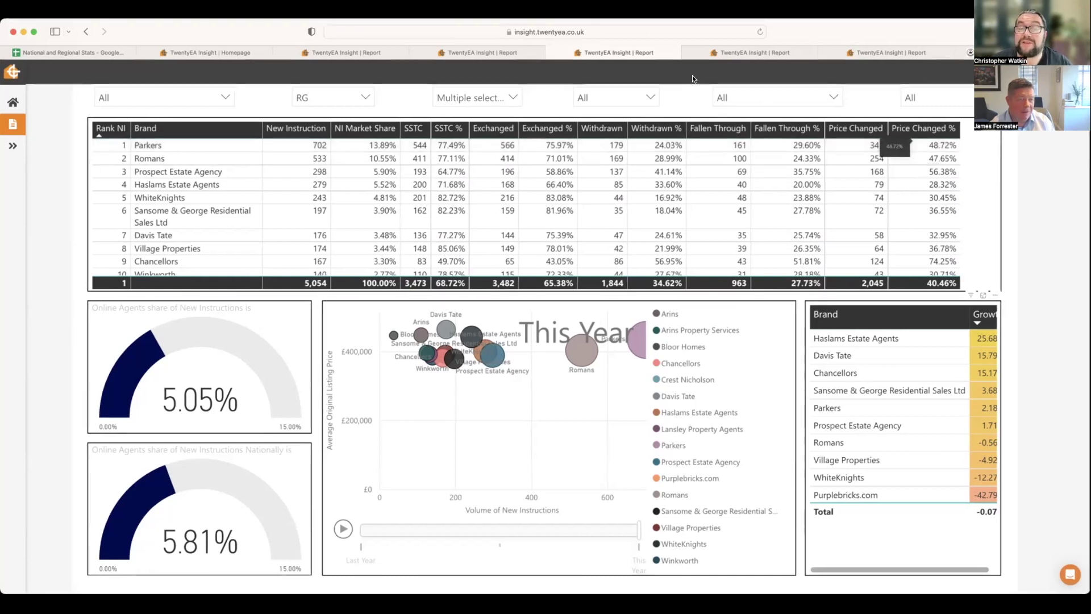
pyautogui.scroll(-1, 943, 227)
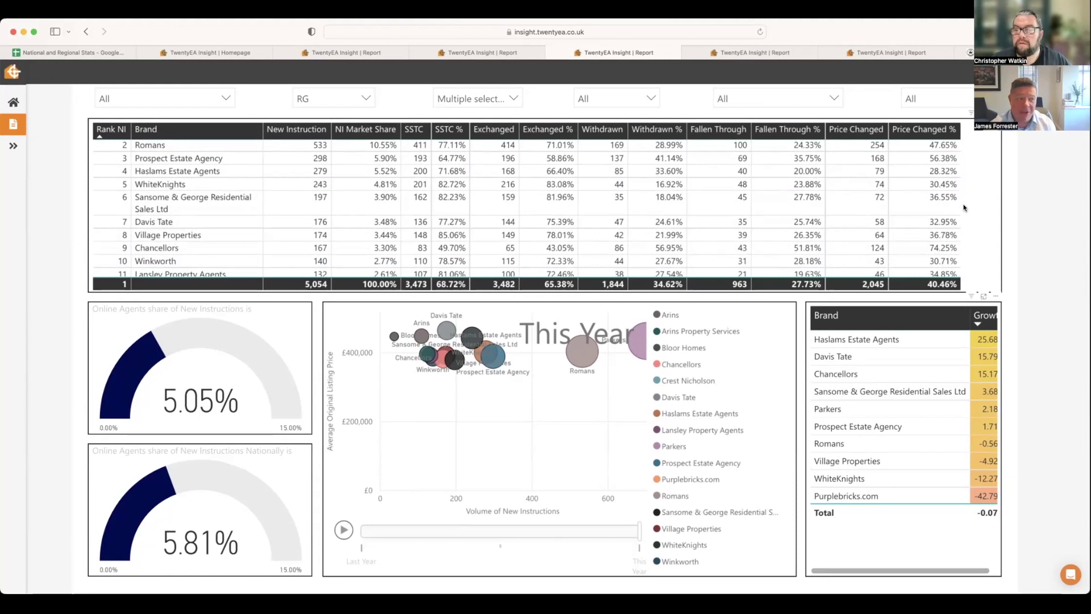
pyautogui.hscroll(2, 937, 401)
pyautogui.scroll(-1, 938, 403)
pyautogui.scroll(-1, 938, 401)
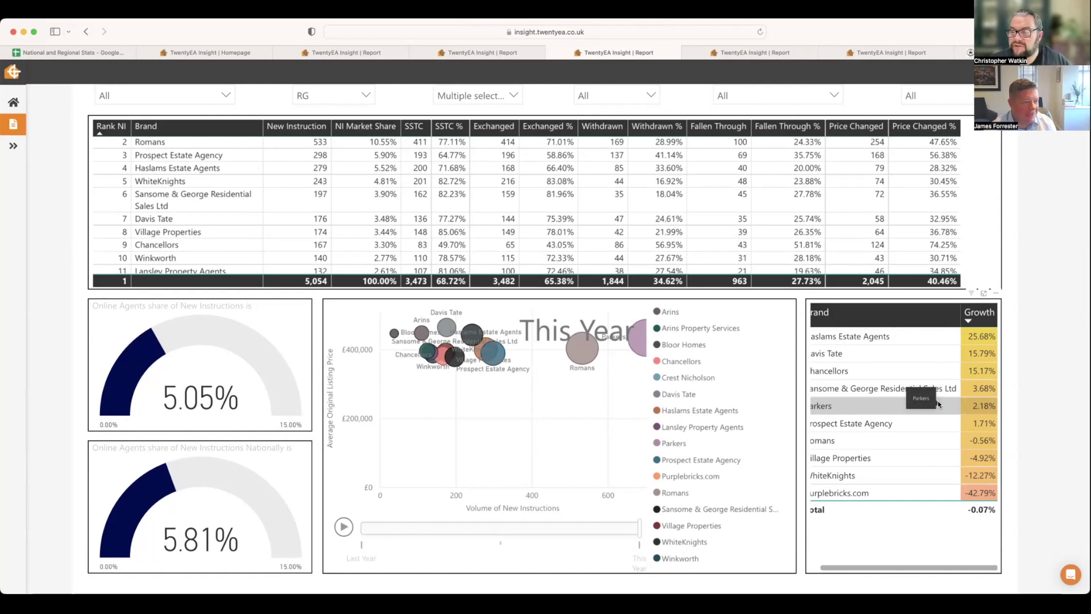
pyautogui.hscroll(-1, 938, 404)
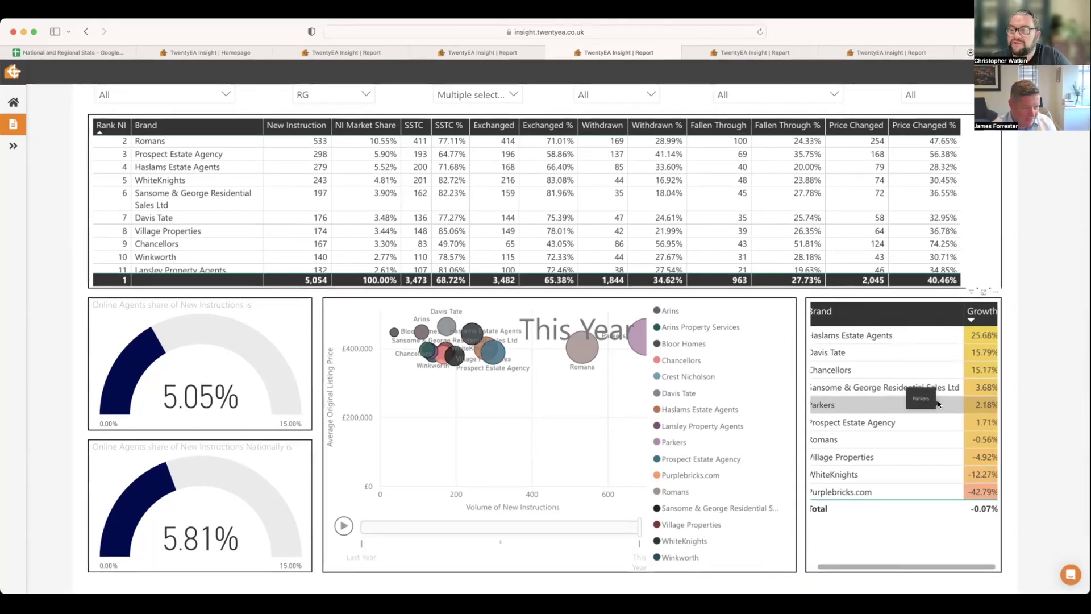
pyautogui.hscroll(-1, 939, 403)
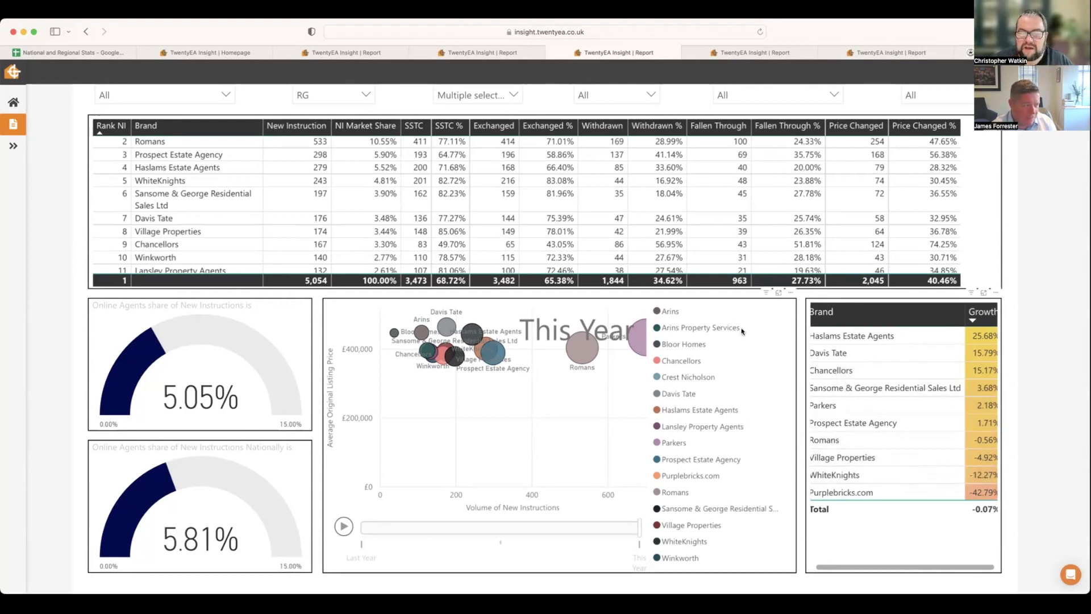
# Step: Filter the competitive landscape report to Parkers through its bubble in the chart, and play the chart's last-year-to-this-year animation
pyautogui.scroll(-2, 338, 422)
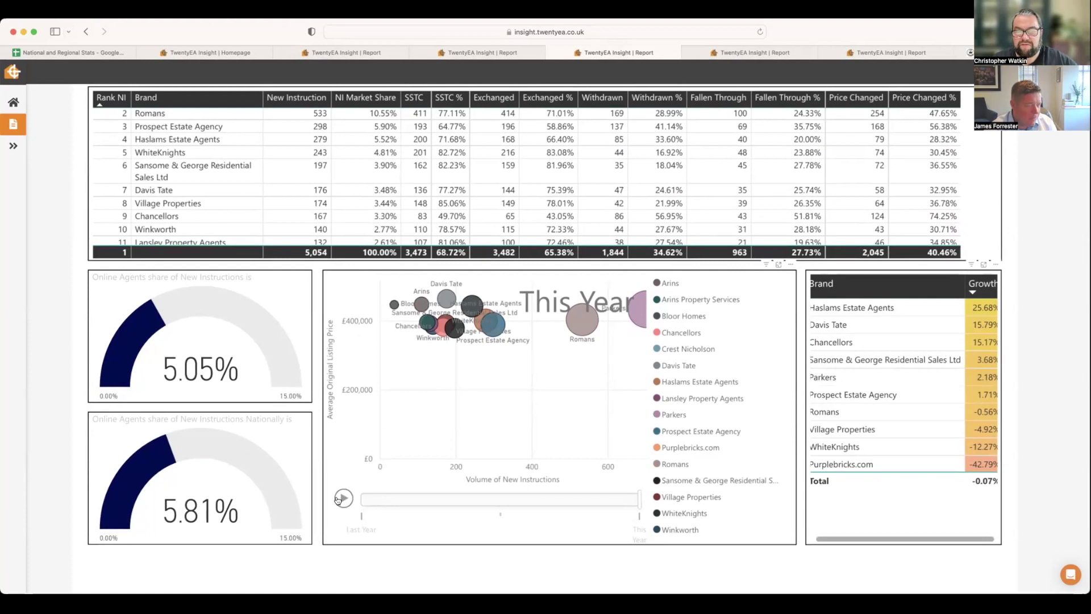
pyautogui.click(637, 316)
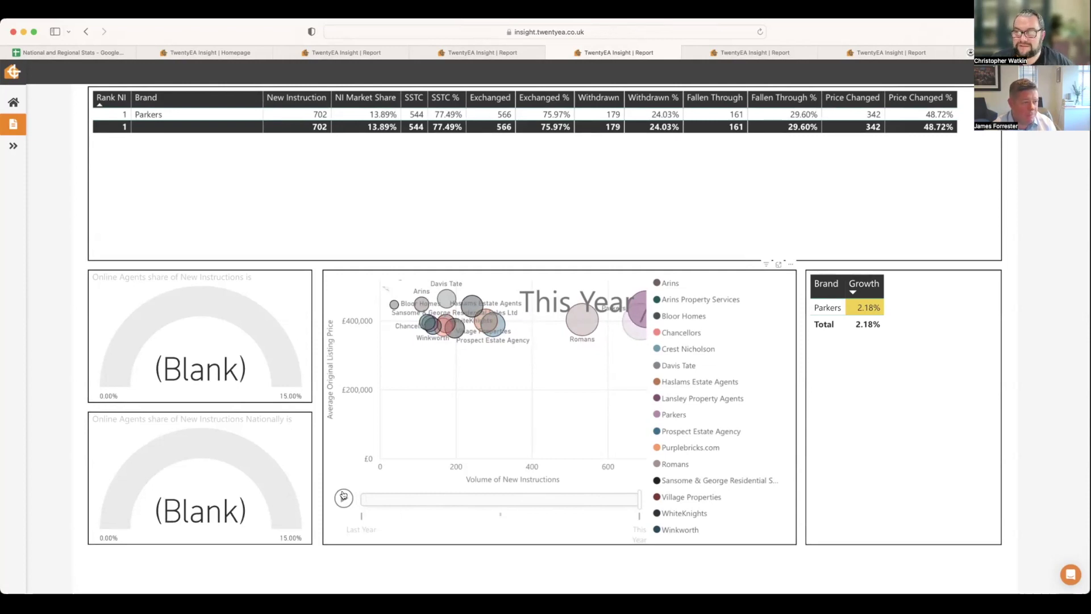
pyautogui.click(343, 497)
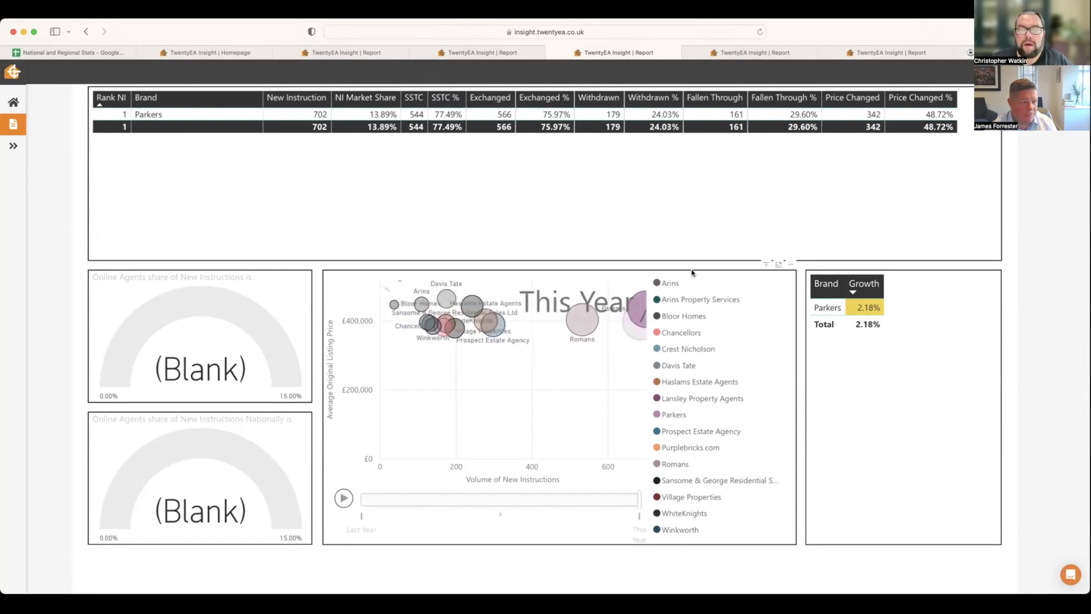
pyautogui.scroll(1, 767, 217)
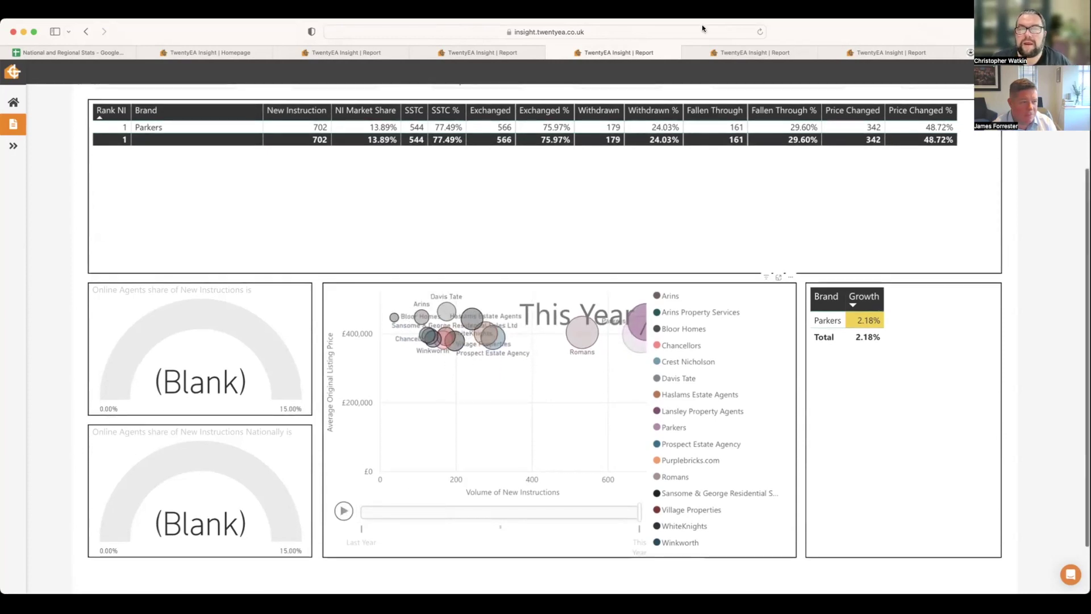
# Step: Switch to the Omni Completion Timescales report and examine the brand timescale table and the charts below it
pyautogui.click(747, 49)
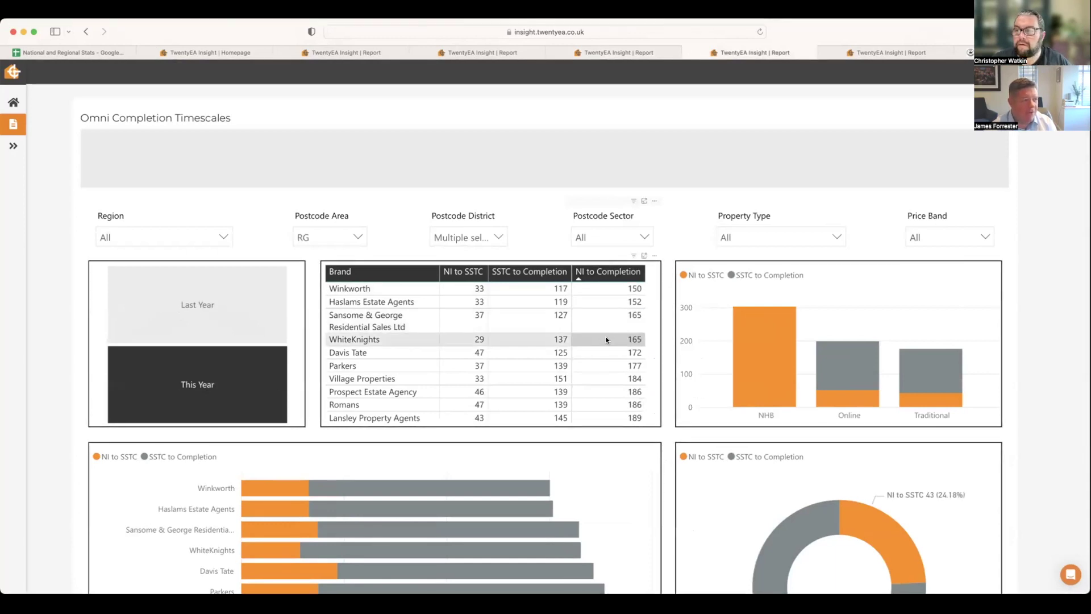
pyautogui.scroll(-3, 615, 348)
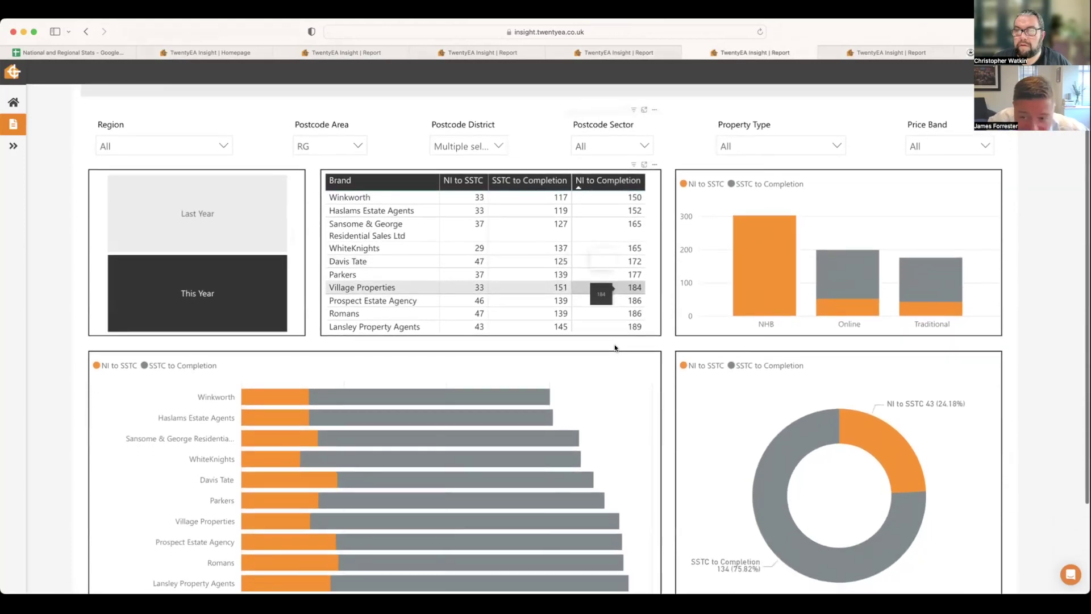
# Step: Return to the Omni Competitive Landscape New Instruction report and select Parkers in the brand growth table
pyautogui.moveTo(641, 50)
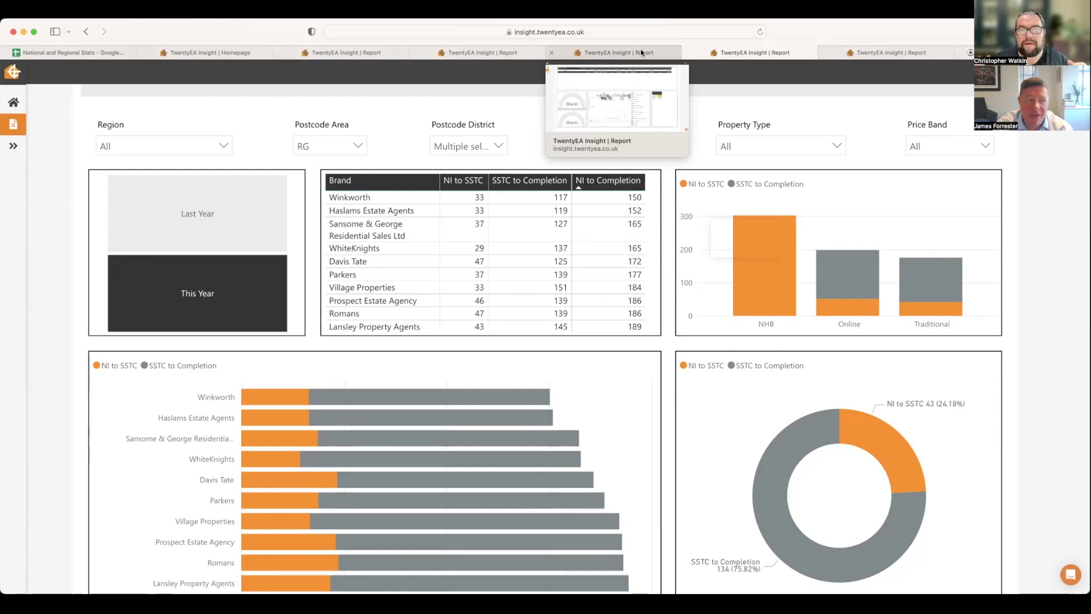
pyautogui.click(641, 52)
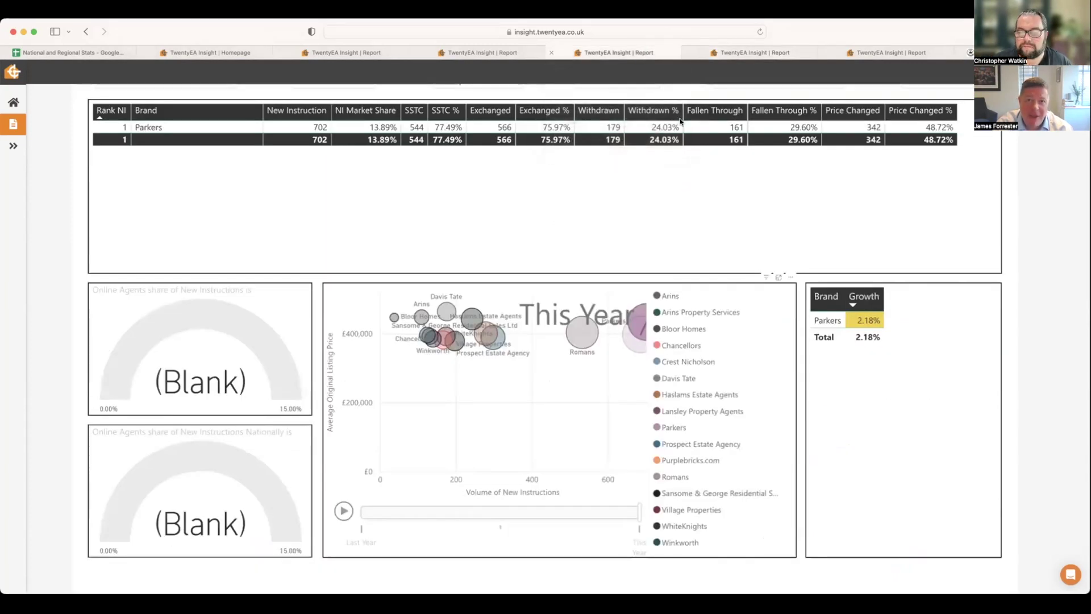
pyautogui.click(822, 320)
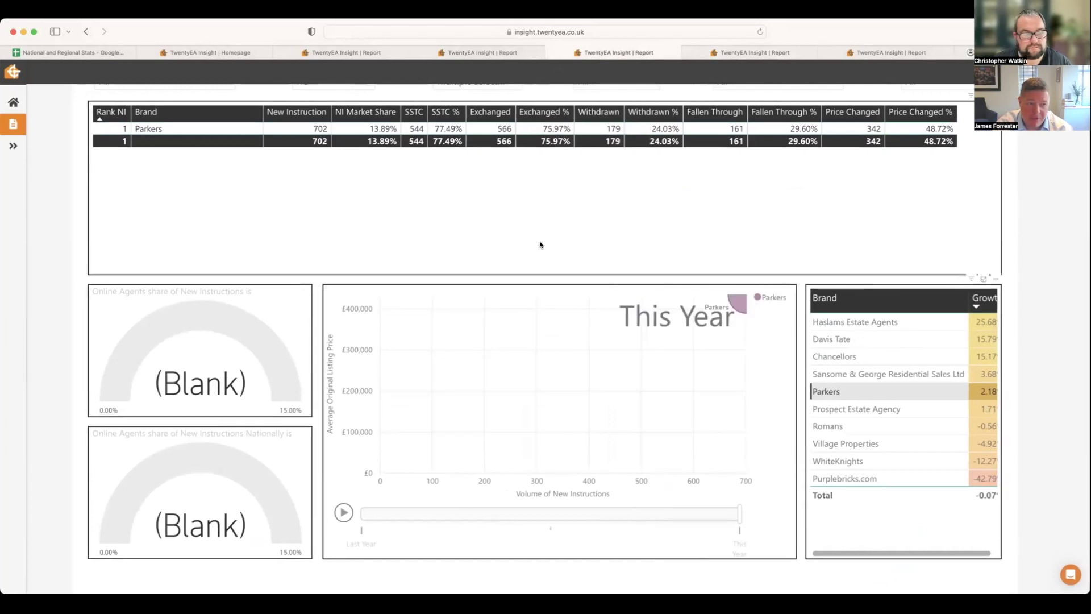
pyautogui.scroll(3, 554, 211)
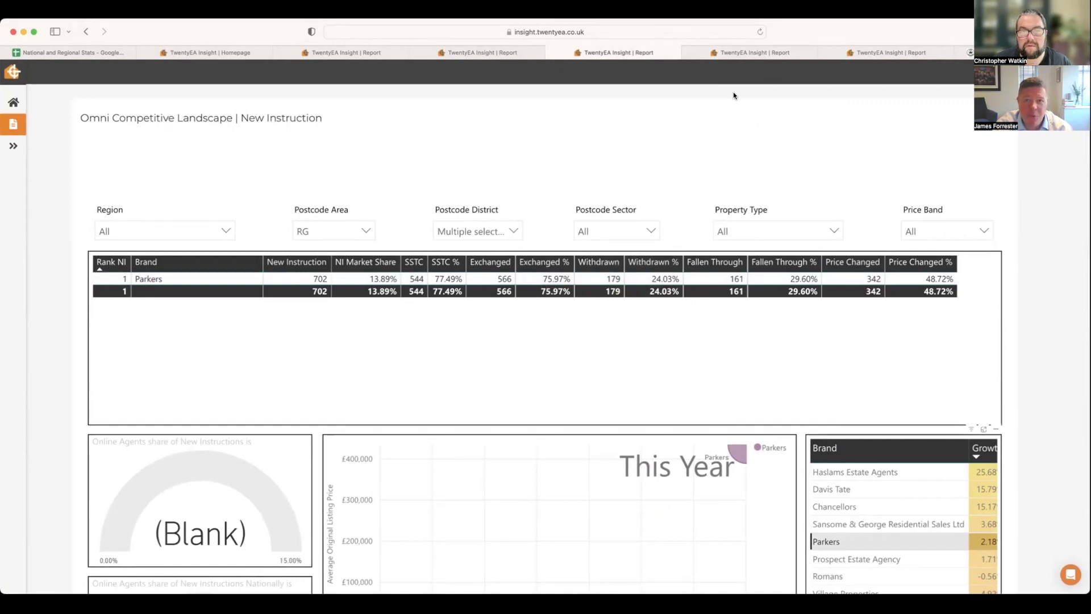
# Step: Go back to the Omni Completion Timescales report and sort the brand table by NI to SSTC, shortest time first
pyautogui.click(749, 52)
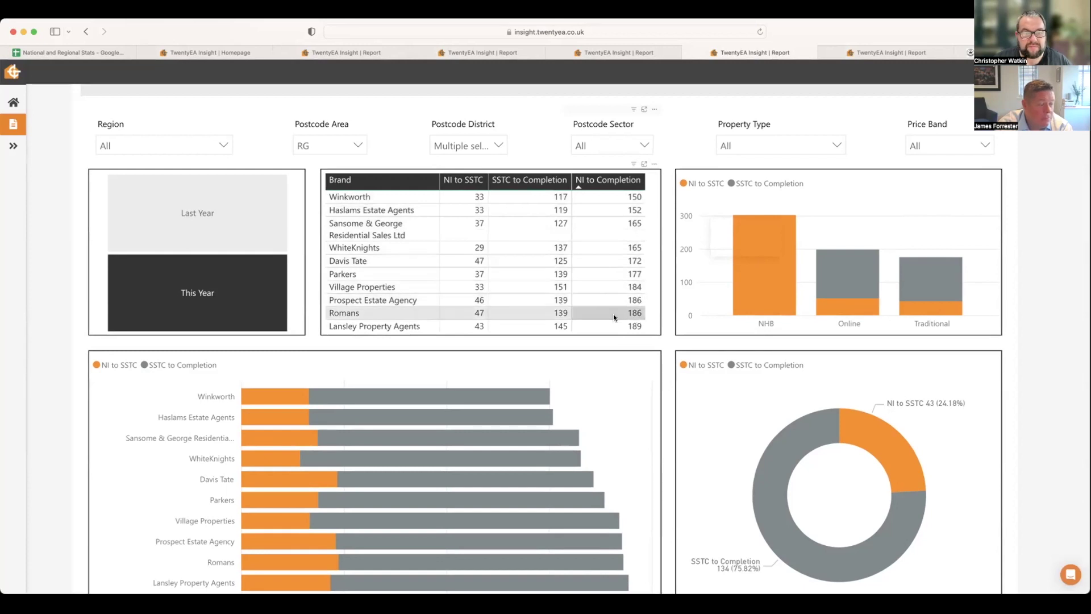
pyautogui.scroll(-1, 612, 314)
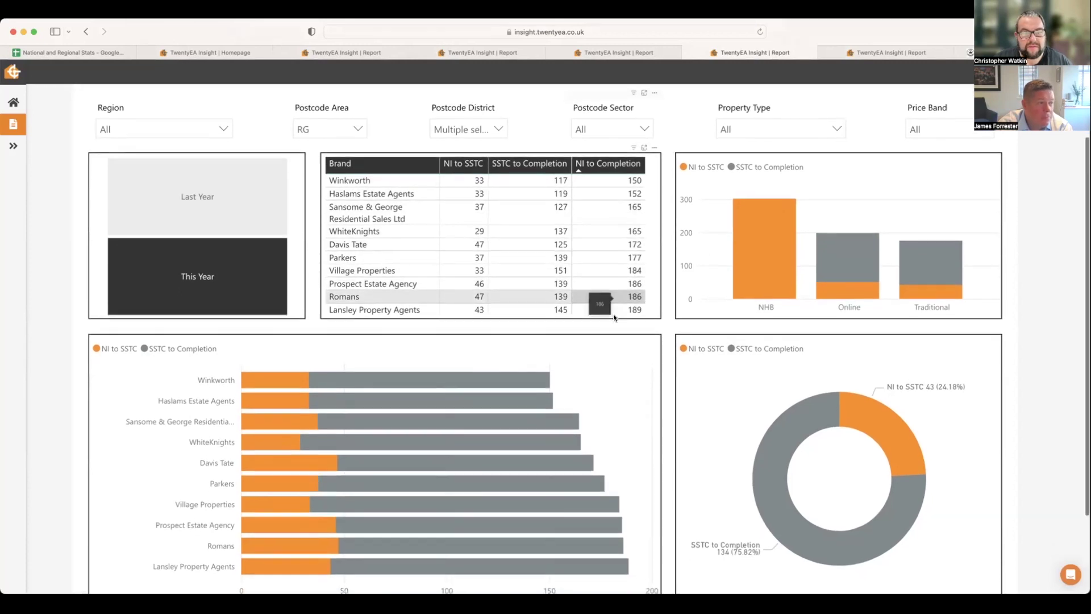
pyautogui.click(452, 166)
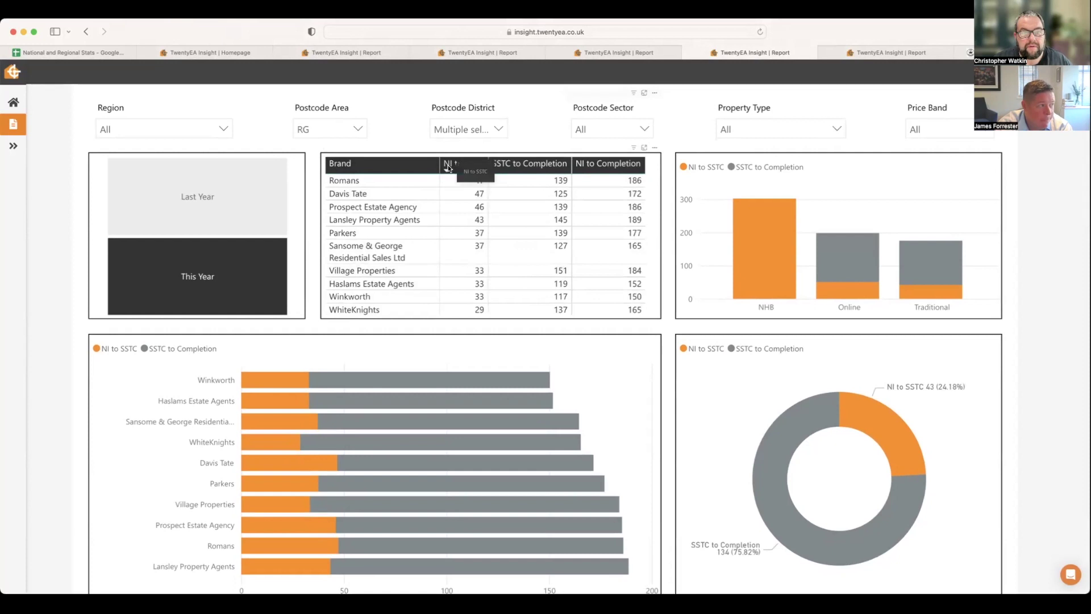
pyautogui.click(448, 166)
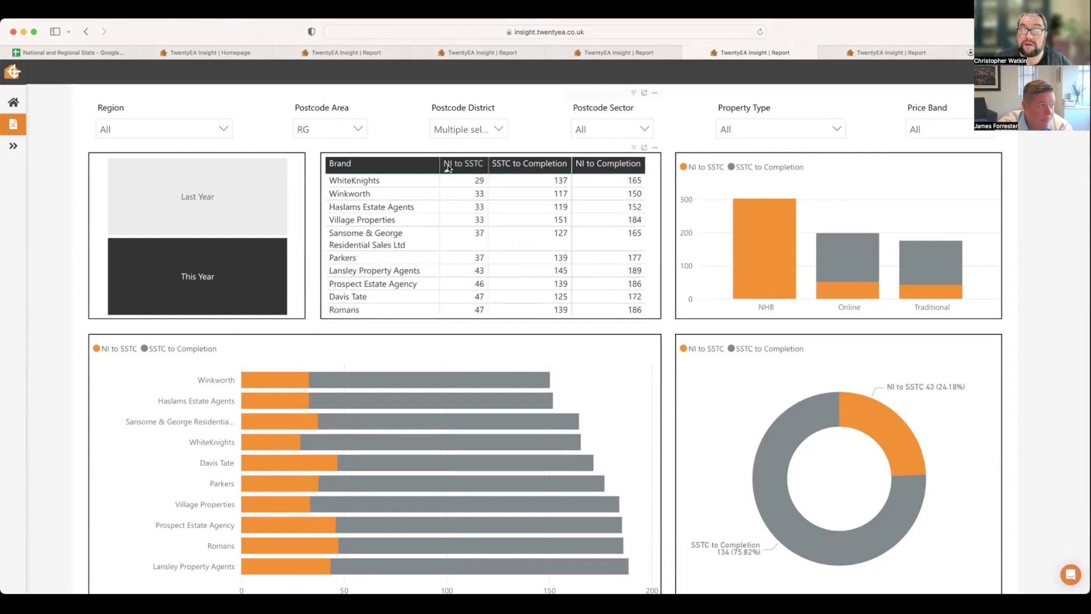
# Step: Sort the brand table by SSTC to Completion in both directions, and re-sort it by NI to Completion, shortest time first
pyautogui.click(498, 165)
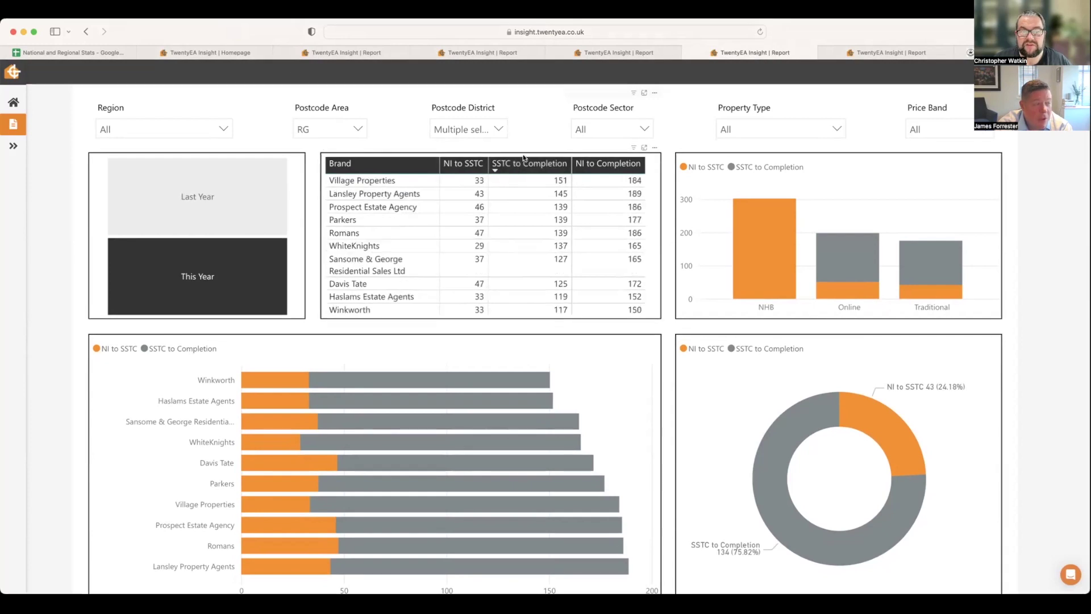
pyautogui.click(496, 168)
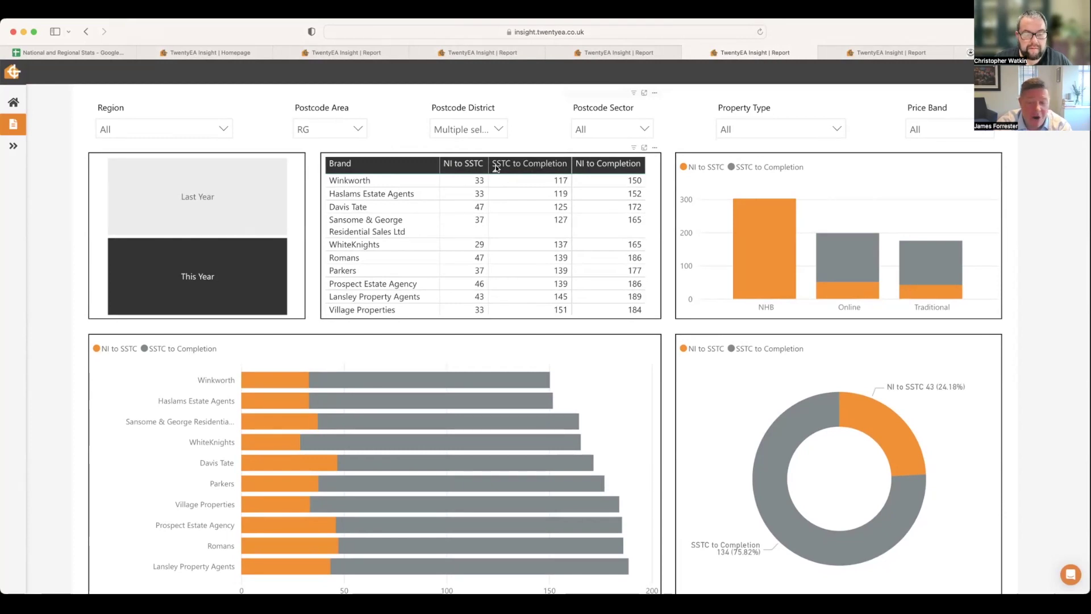
pyautogui.click(580, 167)
pyautogui.click(578, 168)
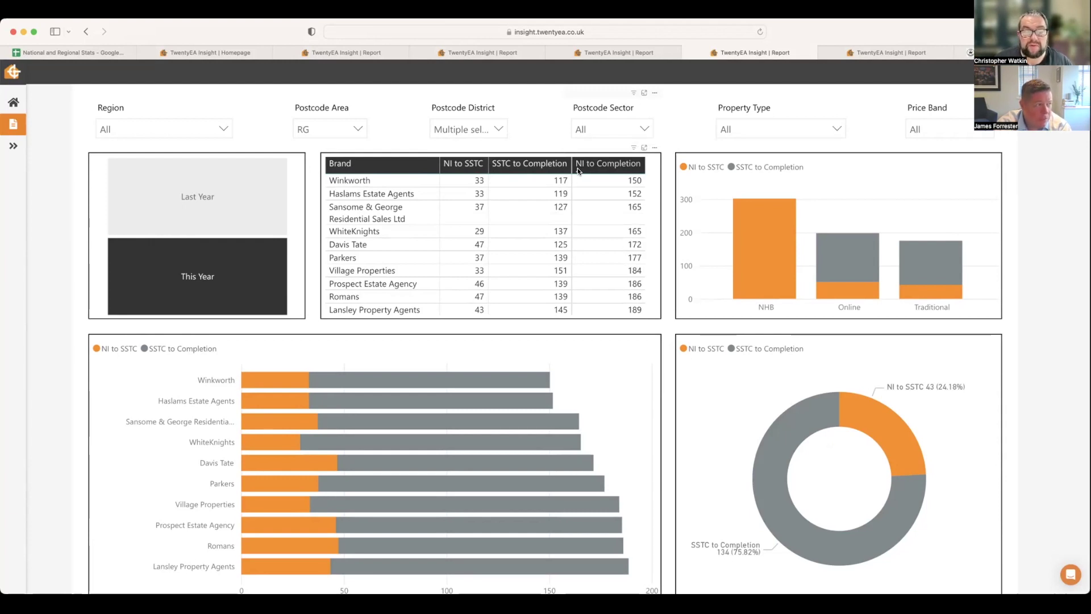
# Step: Switch to the lettings competitive landscape report and read the ranked brand table down to rank 14
pyautogui.click(893, 53)
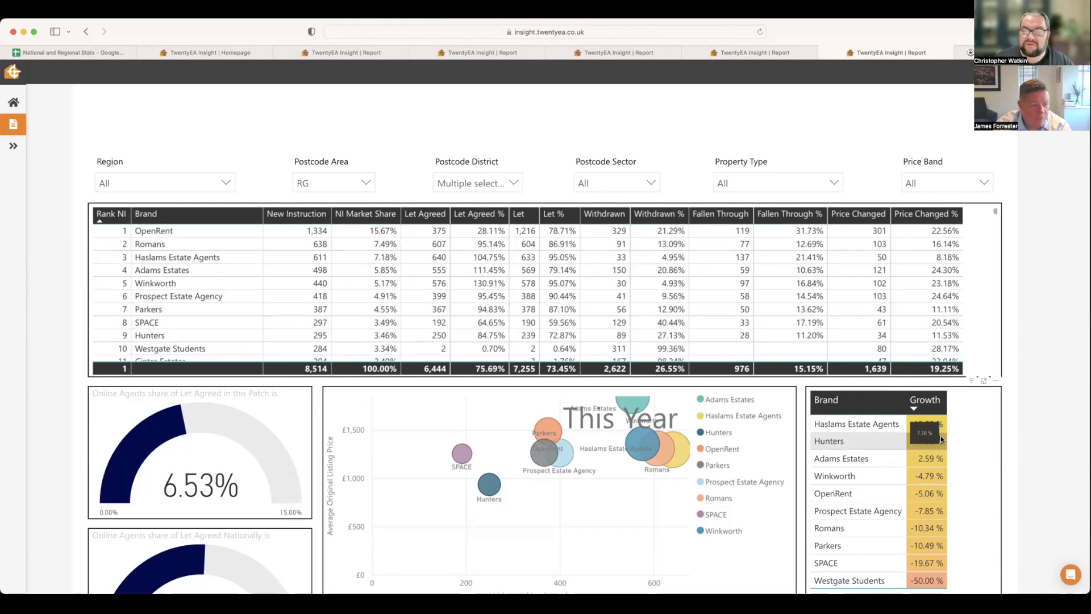
pyautogui.scroll(-1, 932, 432)
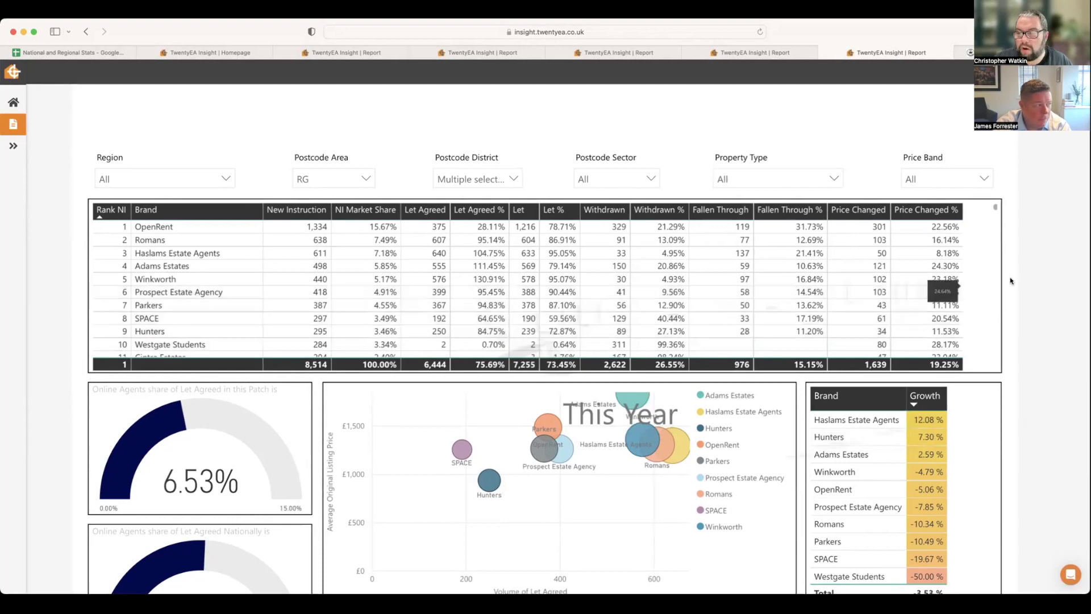
pyautogui.scroll(-2, 996, 267)
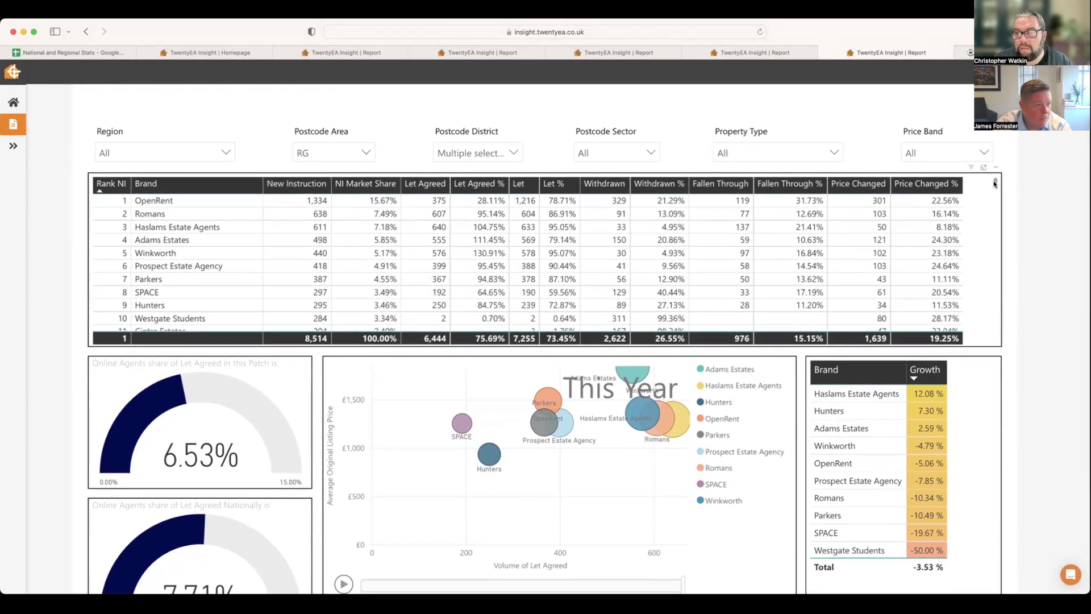
pyautogui.moveTo(995, 183); pyautogui.dragTo(993, 188)
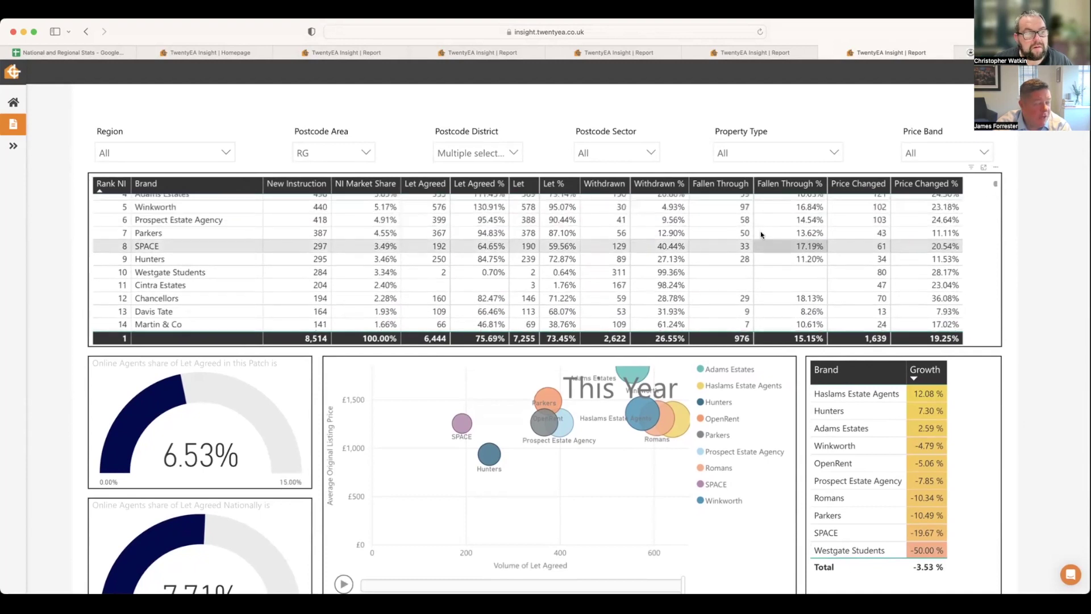
pyautogui.scroll(3, 581, 280)
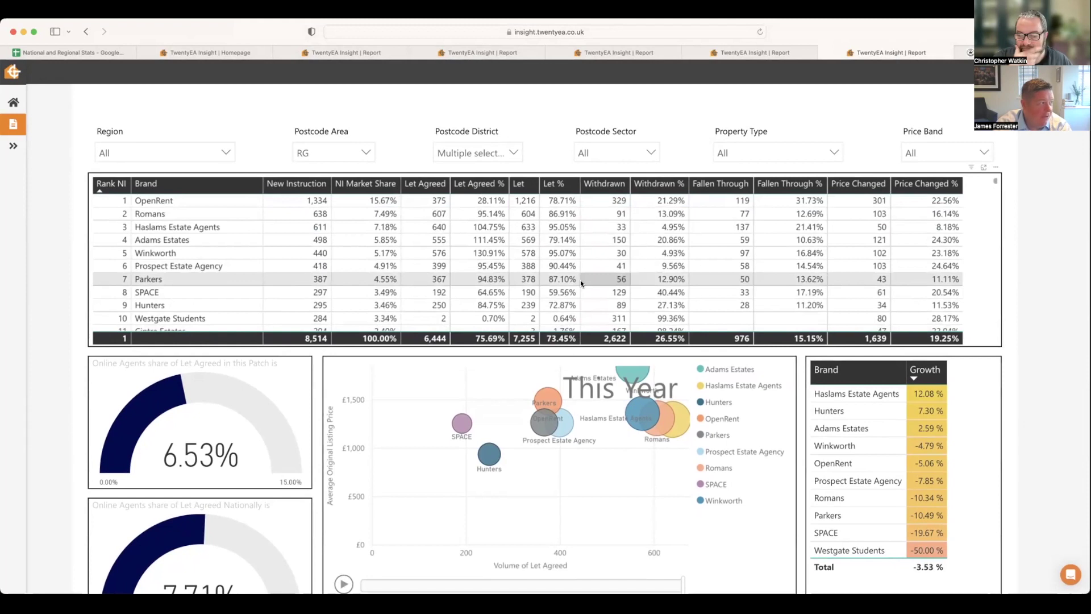
# Step: Play the year-on-year animation of the Volume of Let Agreed bubble chart and review the lettings brand table again
pyautogui.scroll(-2, 509, 459)
pyautogui.scroll(-1, 510, 458)
pyautogui.click(343, 470)
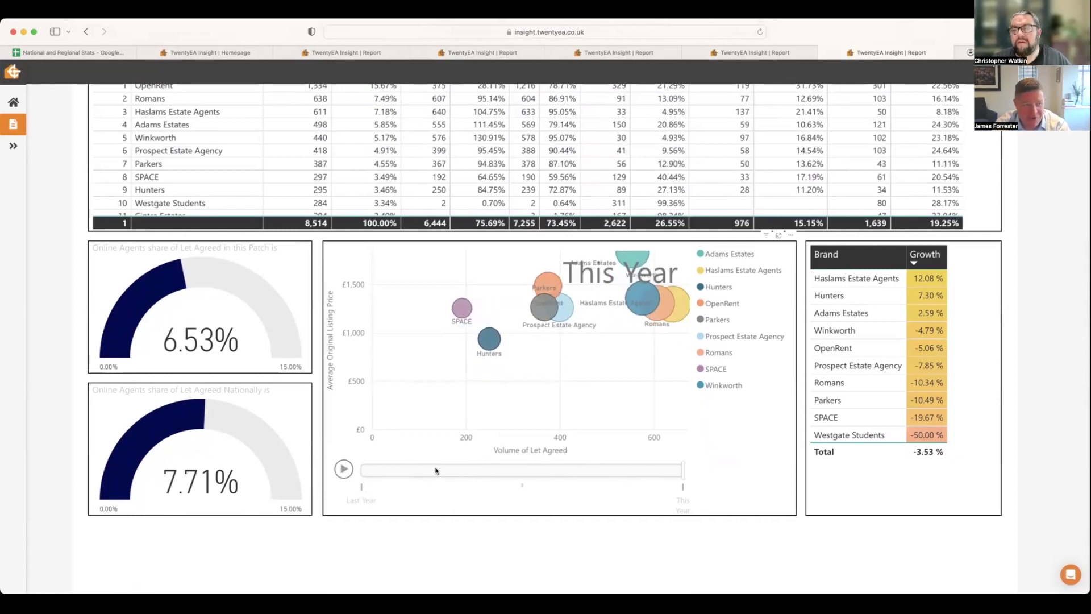
pyautogui.scroll(3, 1046, 345)
pyautogui.scroll(1, 1046, 345)
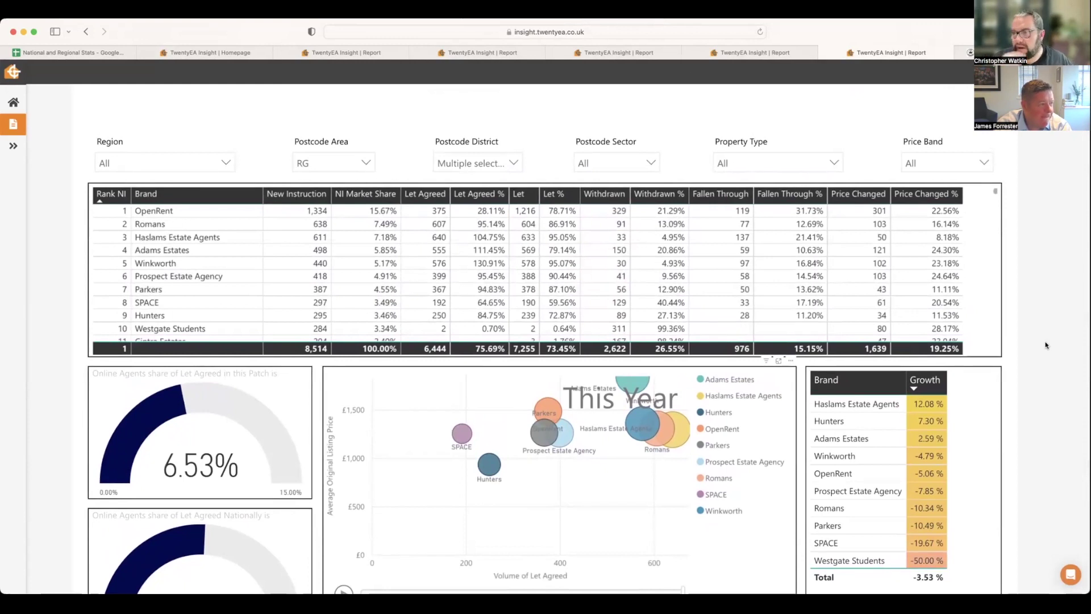
pyautogui.scroll(-1, 1025, 255)
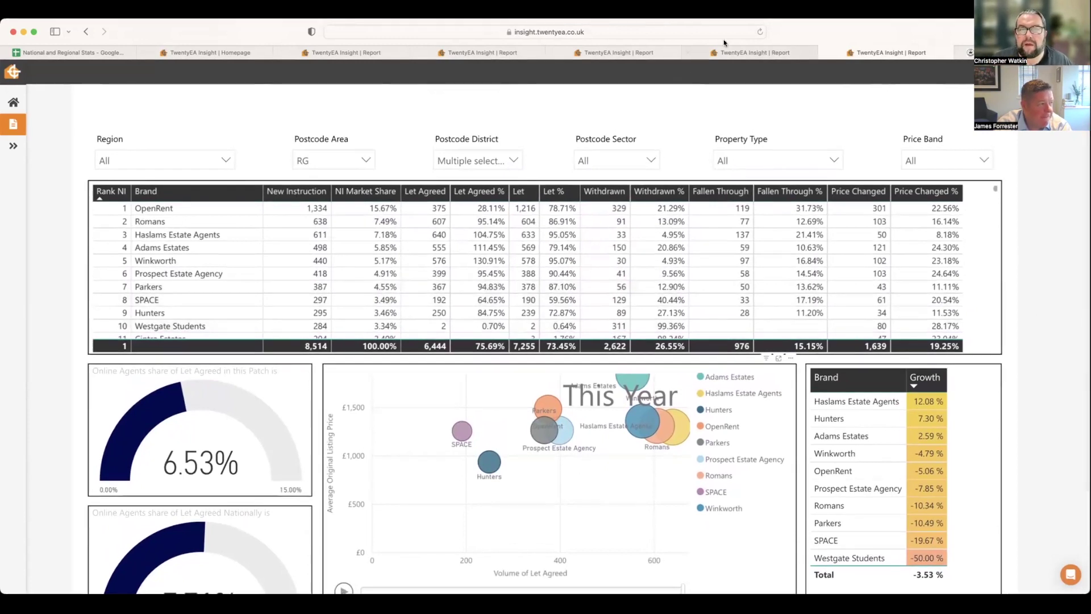